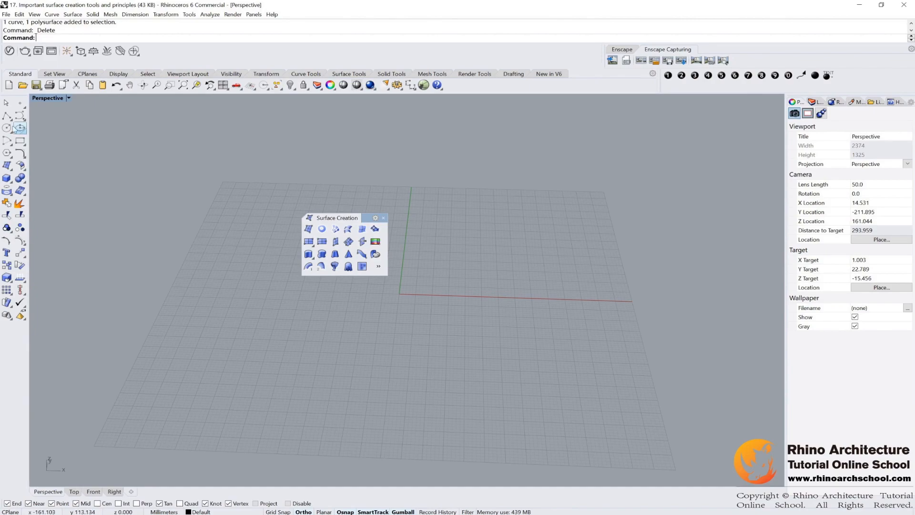
Step: Draw an open S-shaped control-point curve of degree 7 on the ground plane in the Perspective view
click(20, 115)
click(476, 251)
click(477, 293)
click(546, 295)
click(528, 371)
click(456, 370)
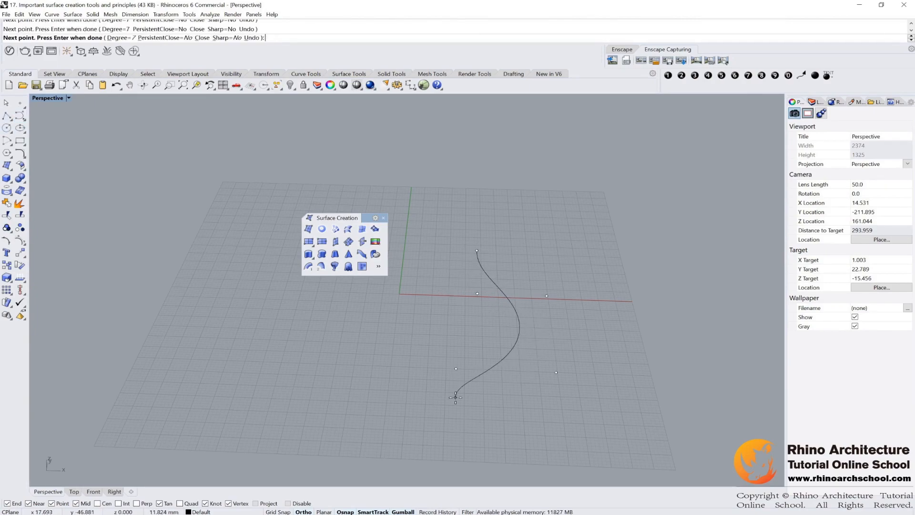
right_click(456, 397)
Step: Extrude the open curve straight up about 32 mm as a surface
drag(478, 316, 463, 324)
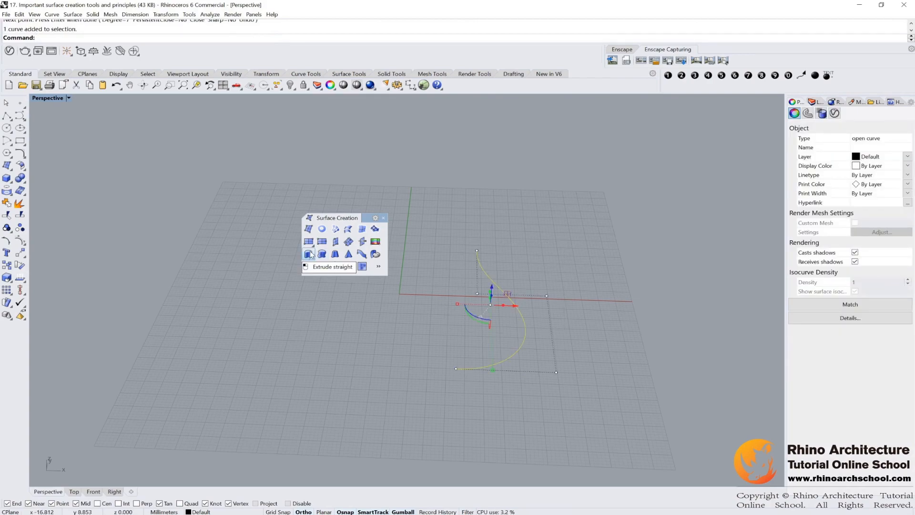
click(309, 254)
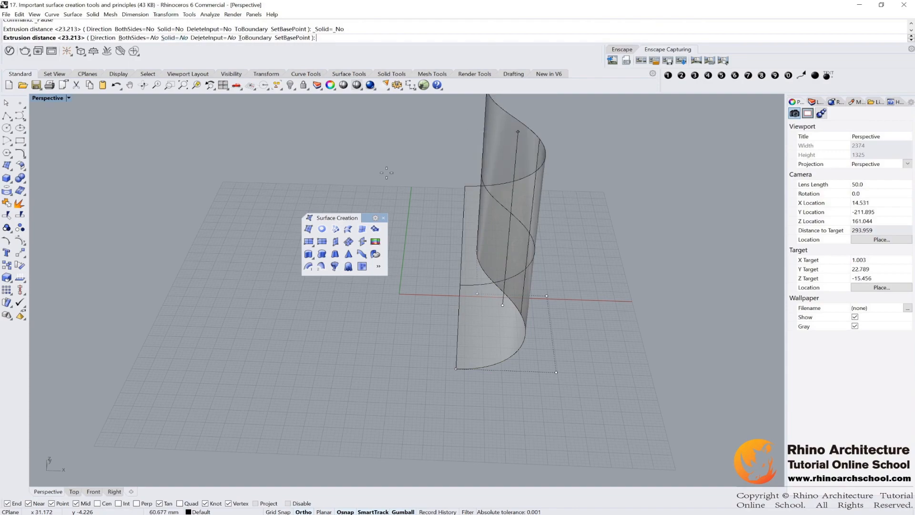
right_drag(497, 218, 484, 254)
click(578, 167)
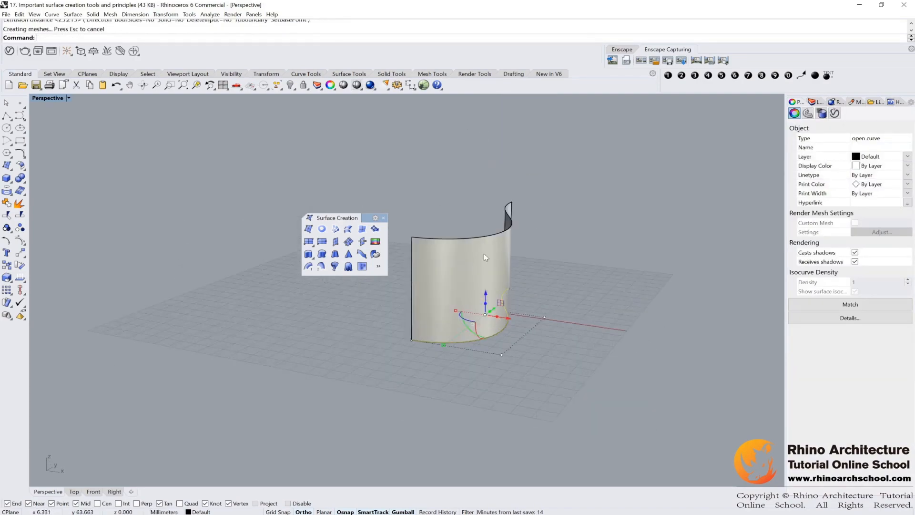
scroll(481, 253, up, 3)
Step: Delete the extruded surface and the open curve it came from
click(479, 253)
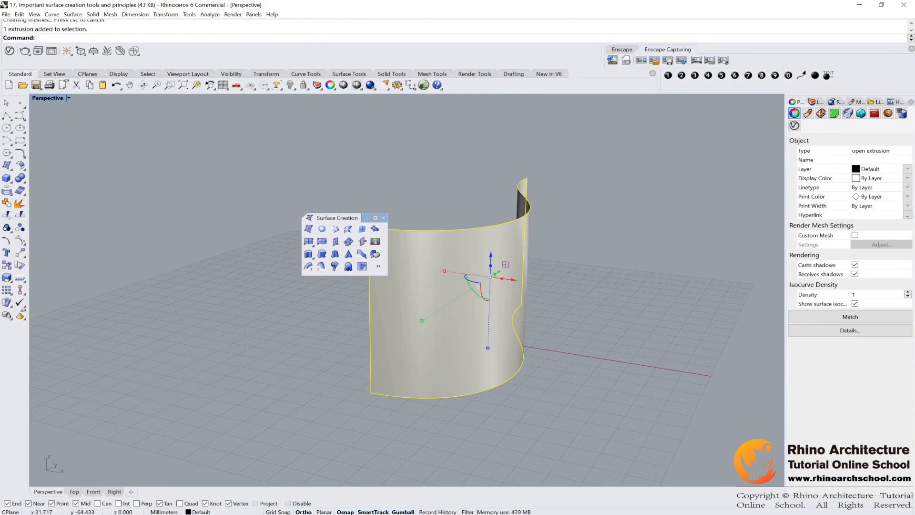
key(Delete)
right_drag(529, 281, 550, 295)
click(536, 336)
key(Delete)
Step: Draw a closed, bean-shaped control-point curve of degree 7 on the ground plane near the origin
click(20, 116)
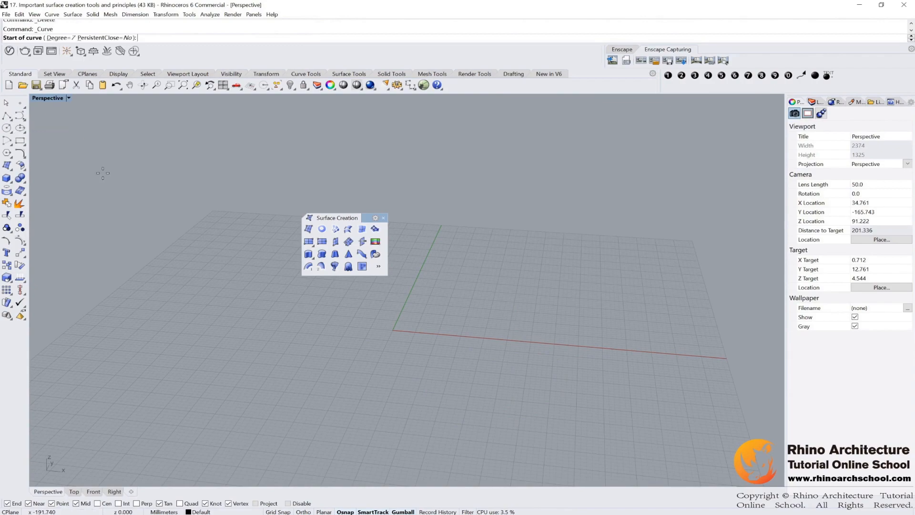
click(491, 282)
click(534, 346)
click(516, 434)
click(354, 358)
click(434, 317)
click(413, 288)
click(442, 276)
click(491, 281)
Step: Extrude the closed curve straight up about 52 mm as an uncapped surface
scroll(491, 280, down, 6)
right_drag(504, 280, 477, 301)
click(465, 287)
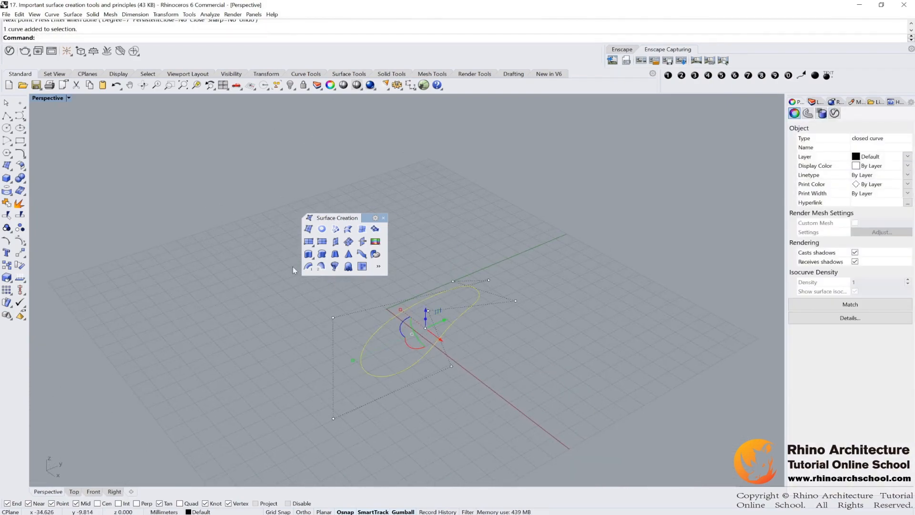
click(309, 255)
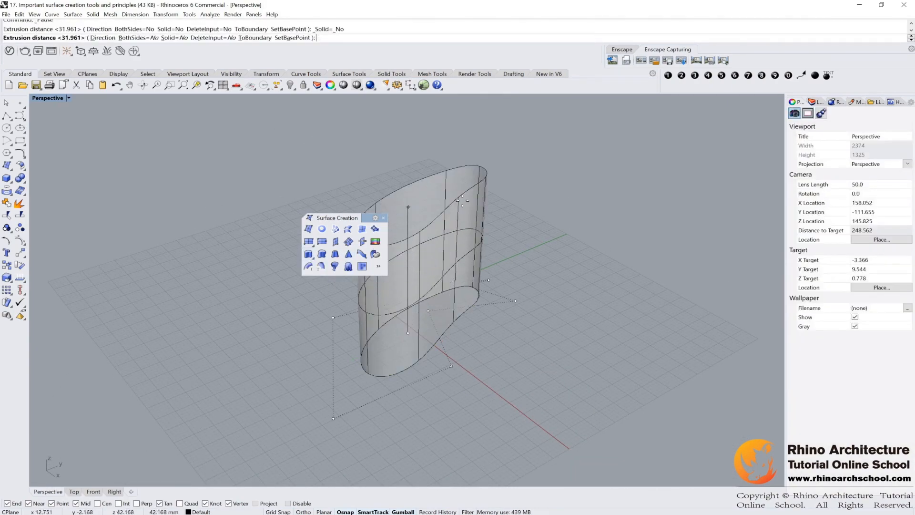
right_drag(475, 177, 520, 175)
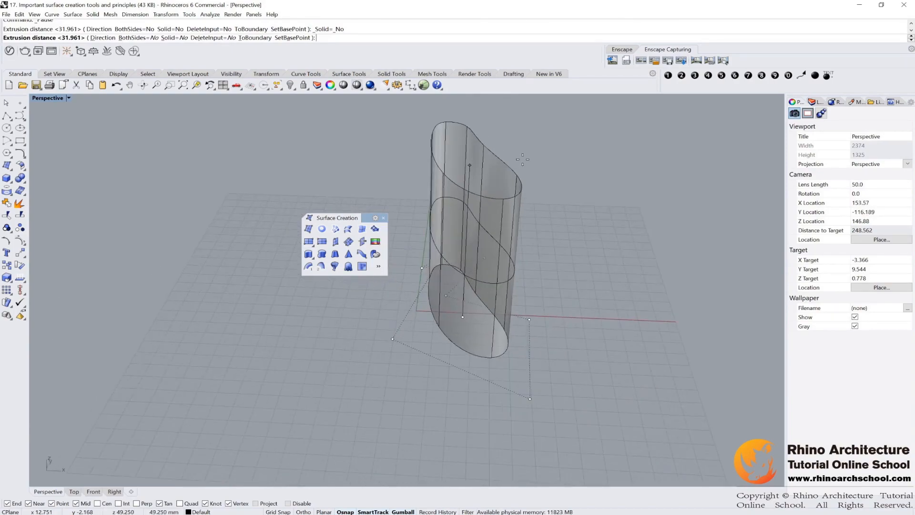
click(526, 179)
Step: Inspect the uncapped extrusion from another angle and delete it, keeping the closed curve
right_drag(553, 249, 519, 215)
scroll(502, 219, up, 6)
scroll(501, 219, down, 6)
drag(519, 216, 437, 224)
key(Delete)
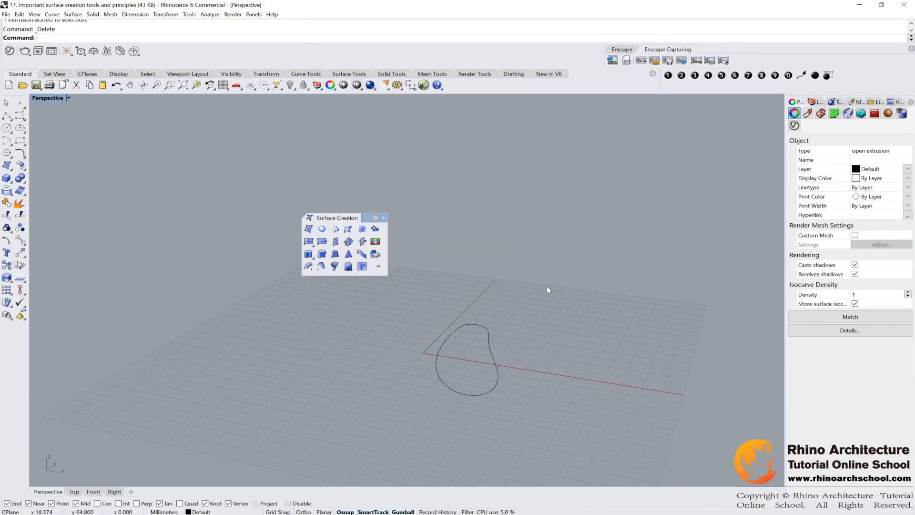
Step: Extrude the closed curve about 29 mm with BothSides set to Yes, and delete the resulting surface
drag(547, 286, 410, 370)
right_click(410, 363)
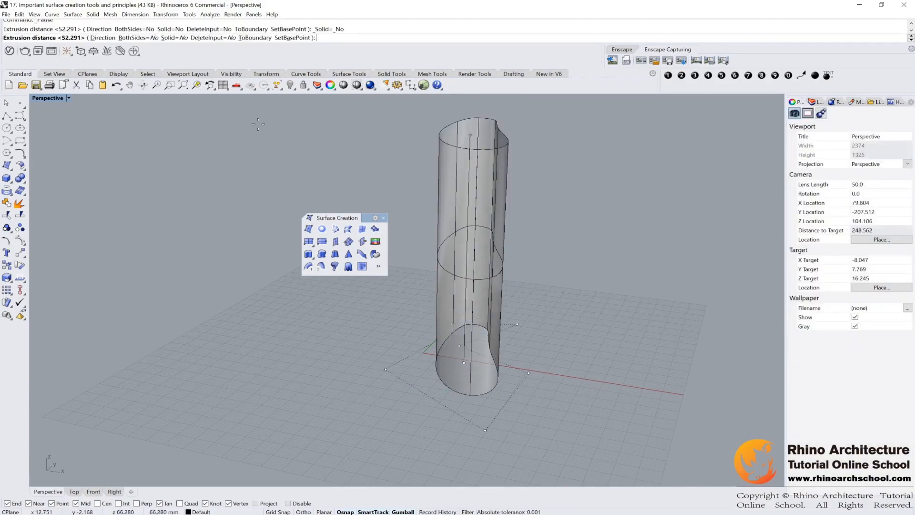
click(149, 39)
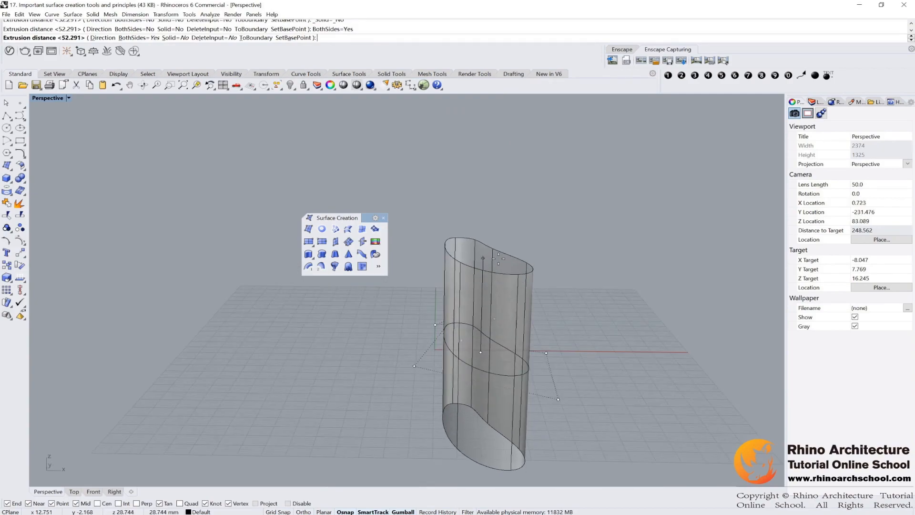
click(491, 276)
key(Delete)
Step: Extrude the closed curve about 38 mm with BothSides set to No and Solid set to Yes, and delete the capped result
click(466, 364)
right_click(454, 395)
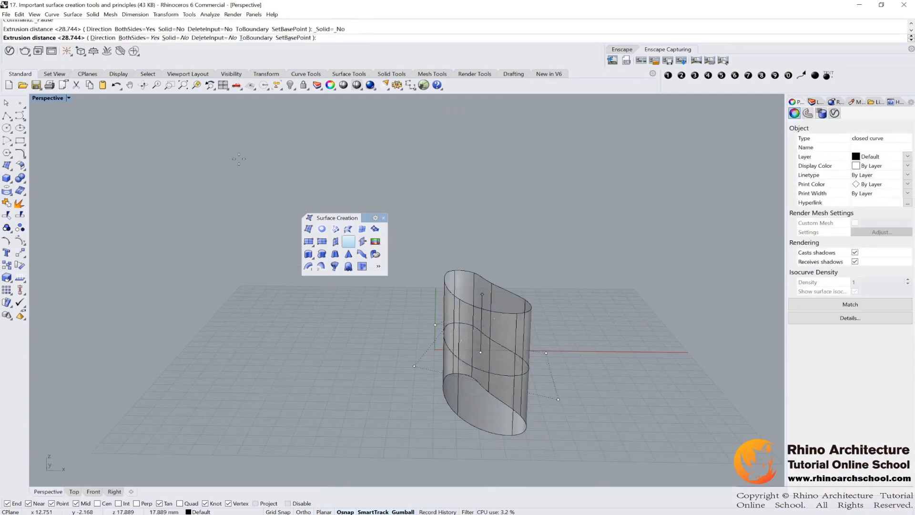
click(154, 38)
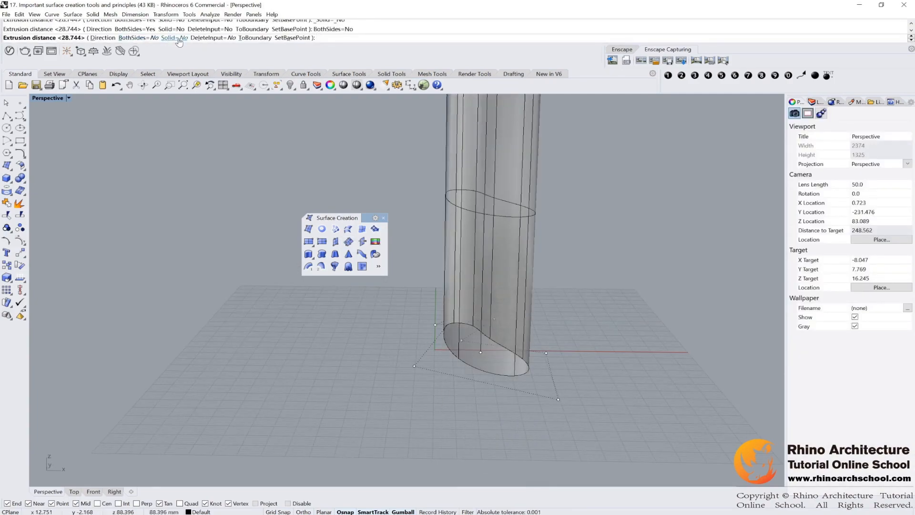
click(175, 40)
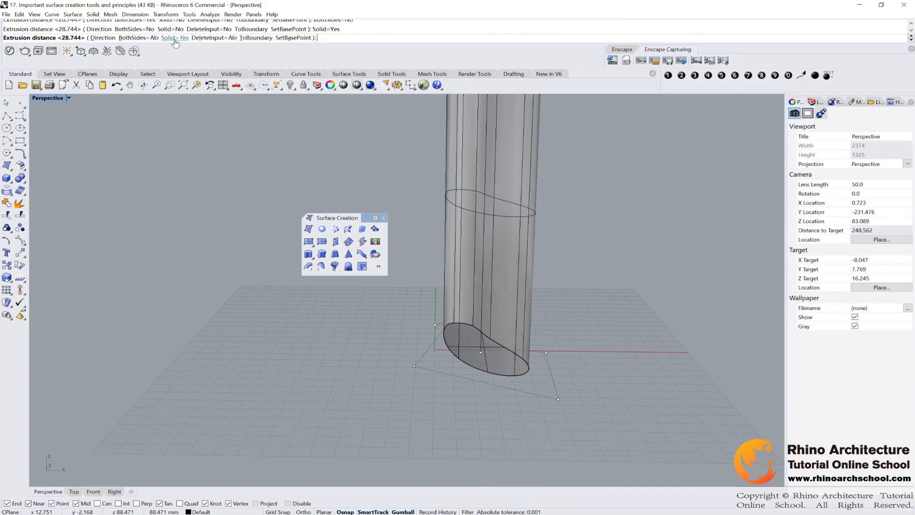
click(574, 236)
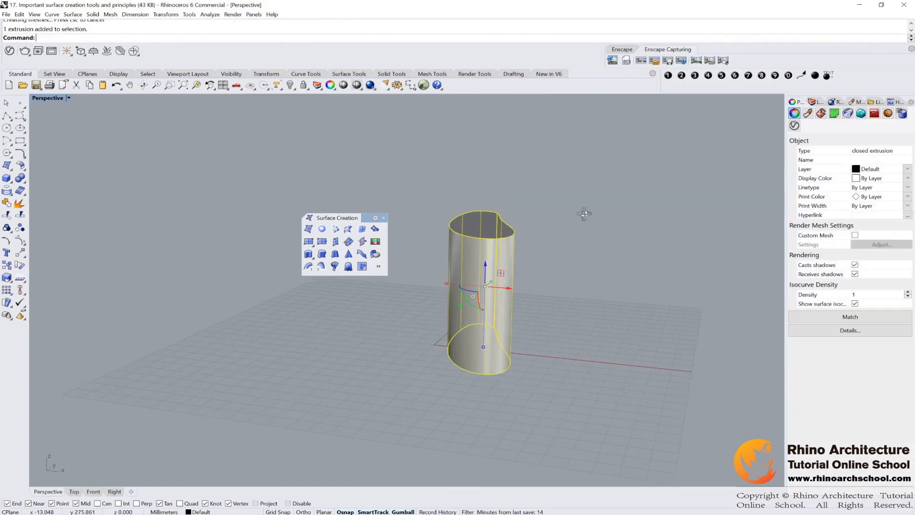
key(Delete)
Step: Extrude the closed curve about 39 mm with Solid set to No, and delete the open extrusion
click(472, 334)
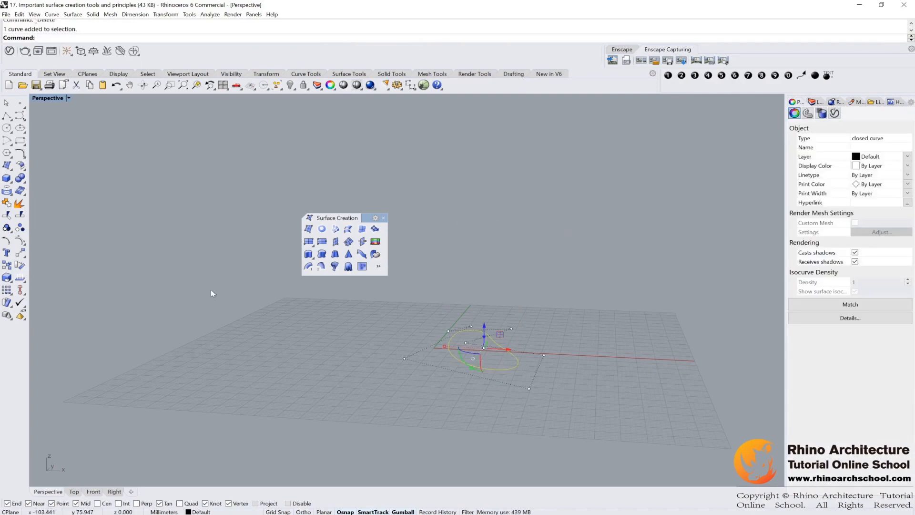
right_drag(507, 359, 438, 322)
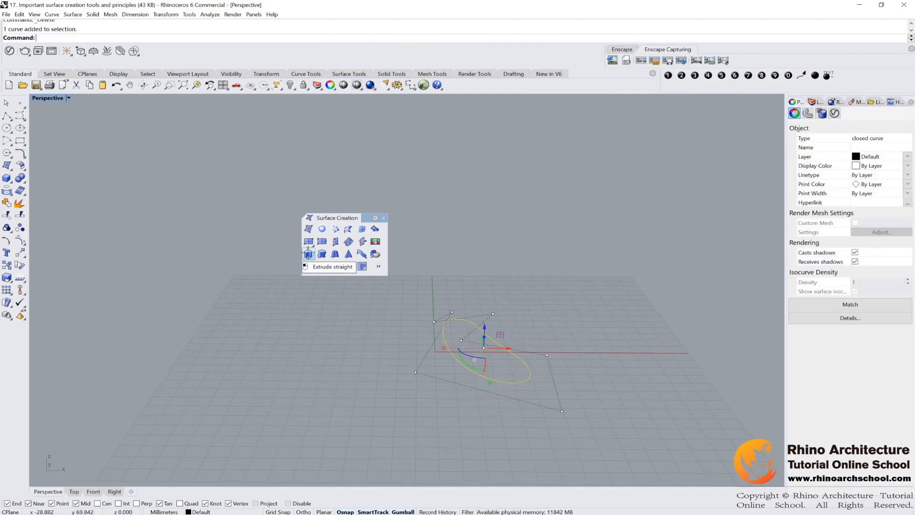
click(309, 254)
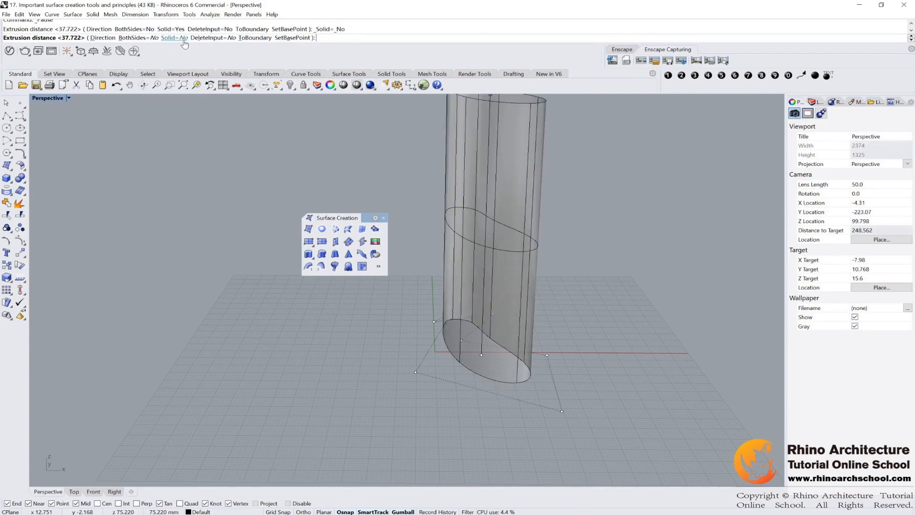
click(567, 227)
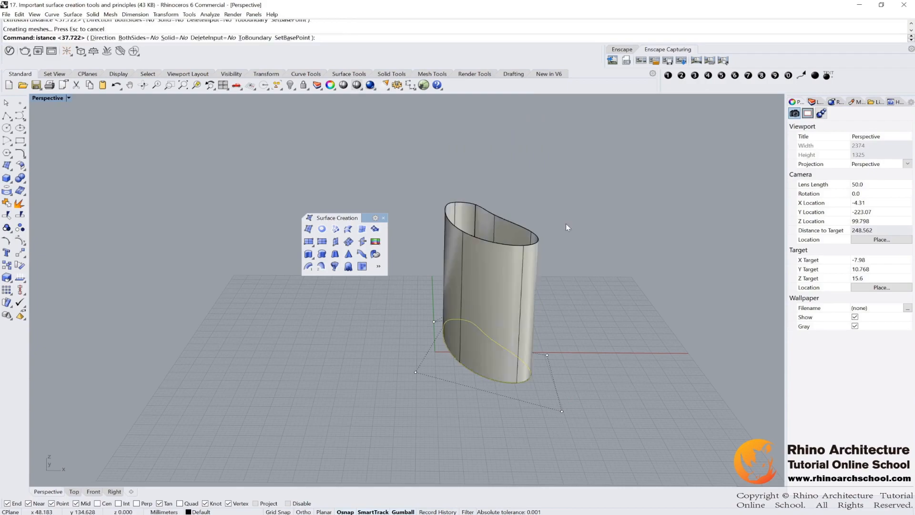
click(489, 293)
key(Delete)
Step: Float the solid creation tools as a separate palette and place the surface creation palette just above it
scroll(461, 333, up, 4)
right_drag(558, 347, 501, 330)
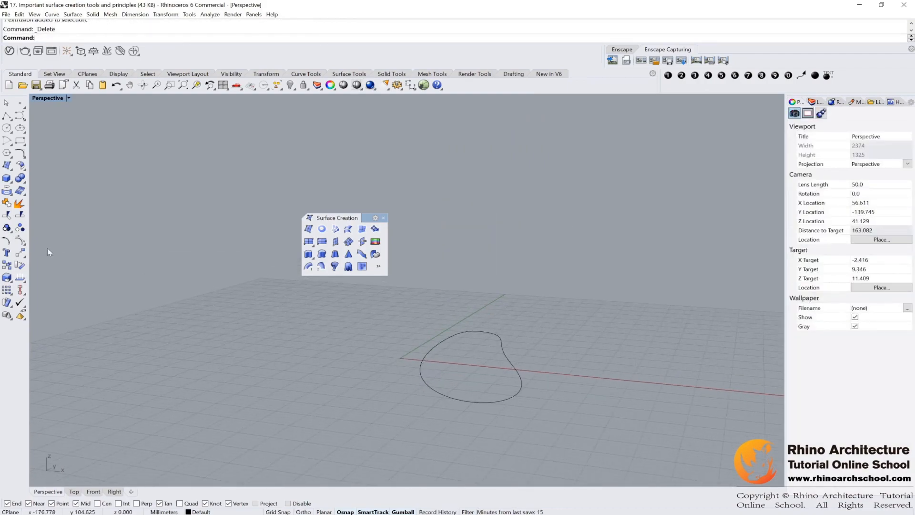
click(8, 182)
click(10, 182)
drag(39, 173, 243, 300)
drag(338, 216, 298, 214)
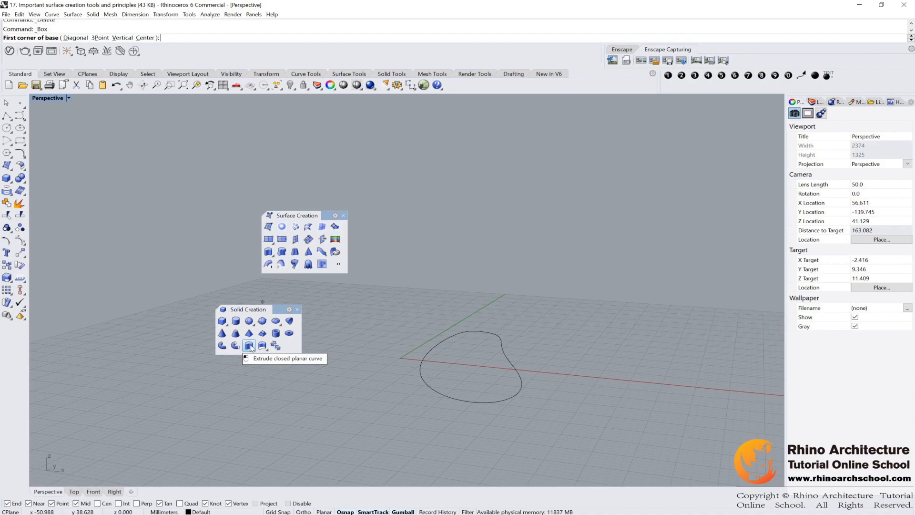
Step: Extrude the closed curve about 31 mm with the solid Extrude closed planar curve command, and delete the solid
click(249, 346)
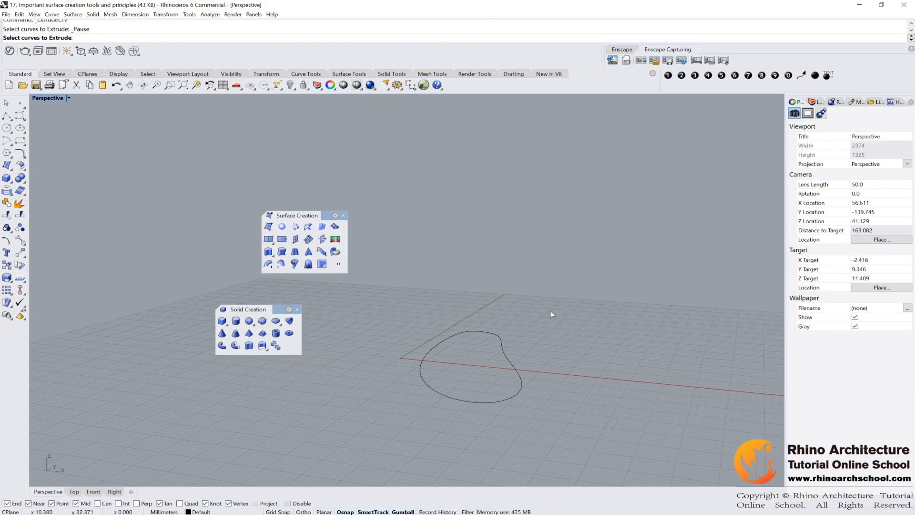
drag(530, 288, 386, 409)
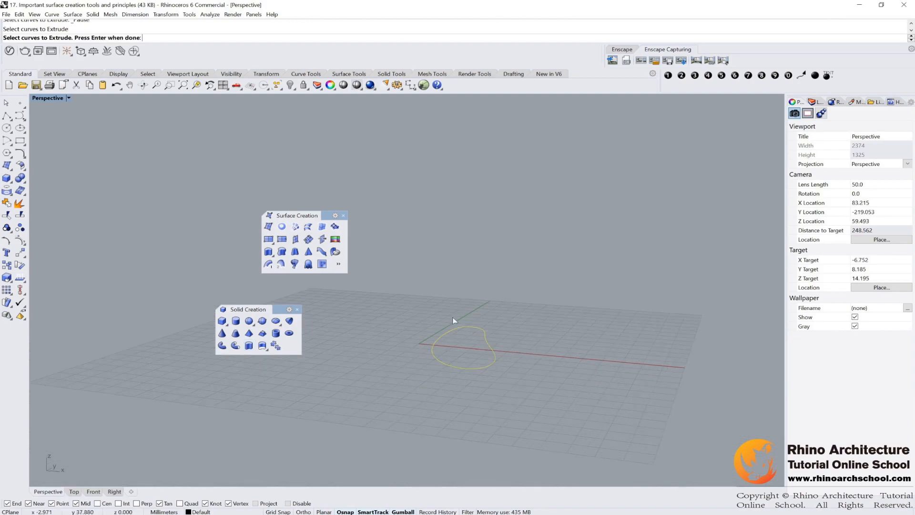
right_click(465, 333)
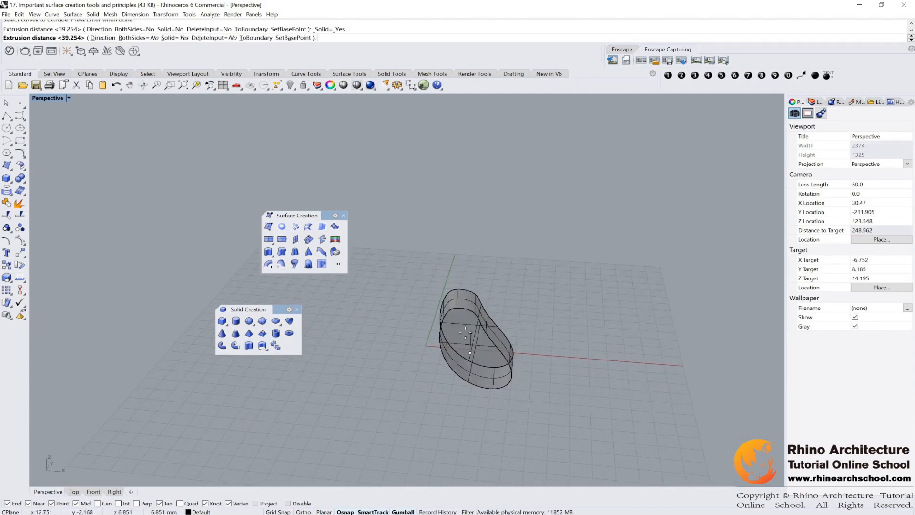
right_drag(489, 275, 487, 245)
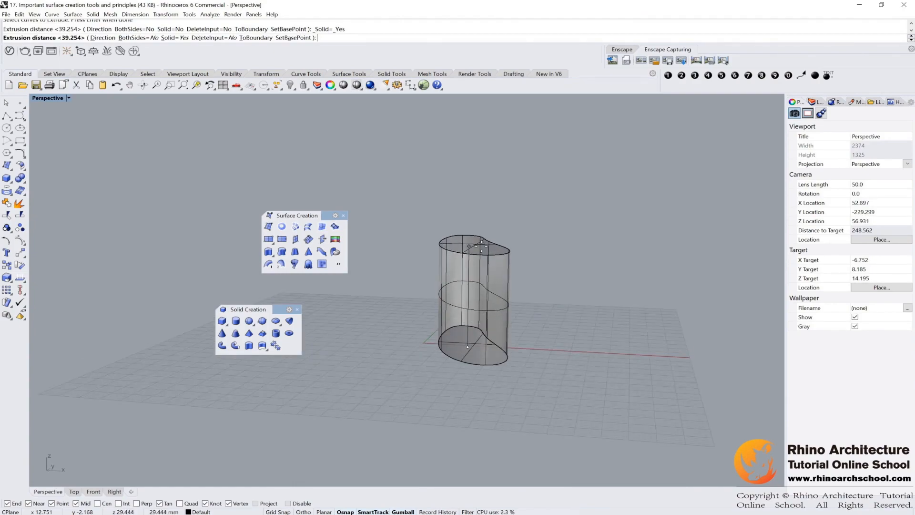
click(404, 224)
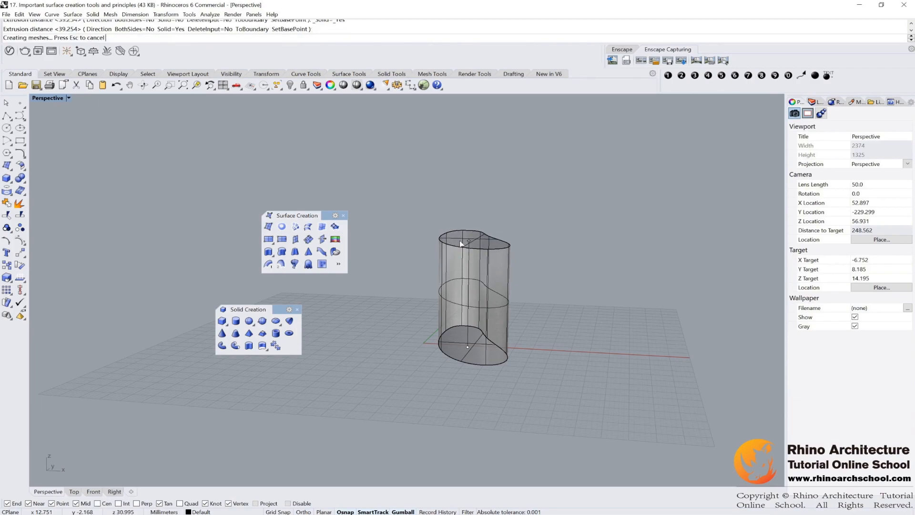
click(460, 240)
key(Delete)
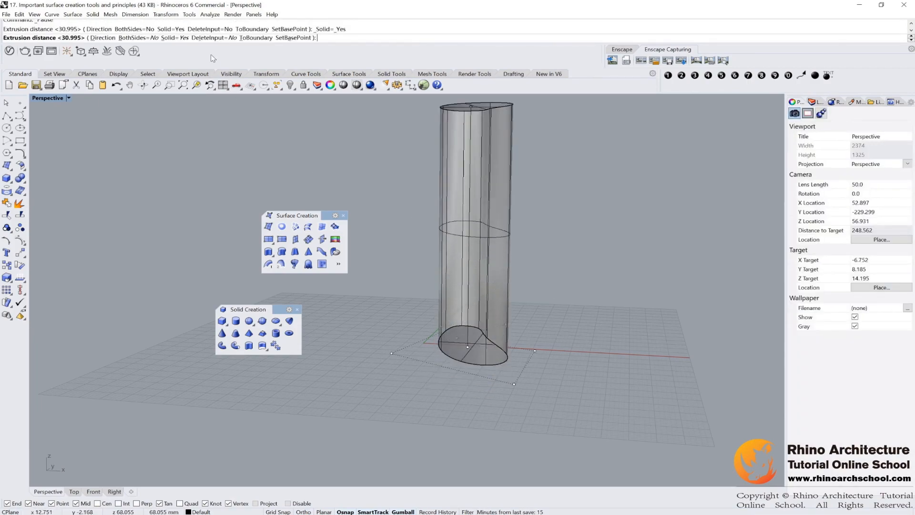
Step: Switch the solid extrusion's Solid option to No, extrude the closed curve uncapped, and delete the surface
click(182, 38)
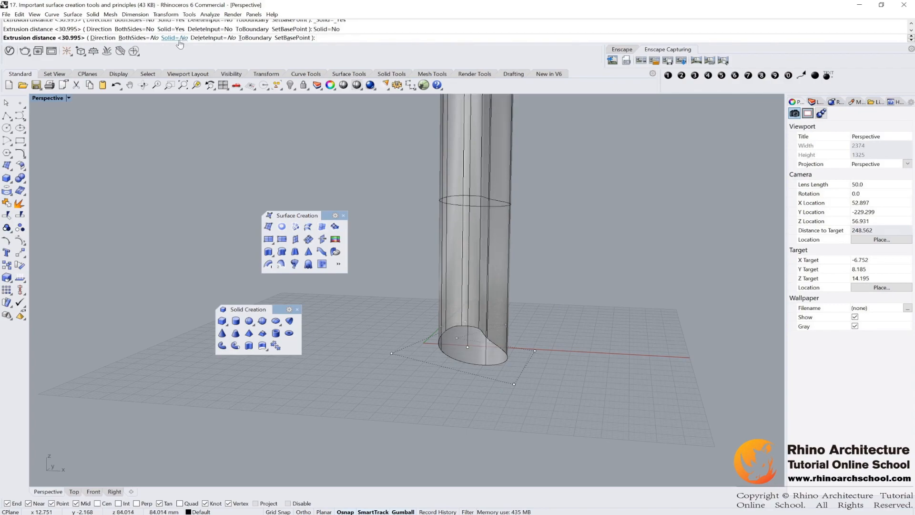
click(513, 274)
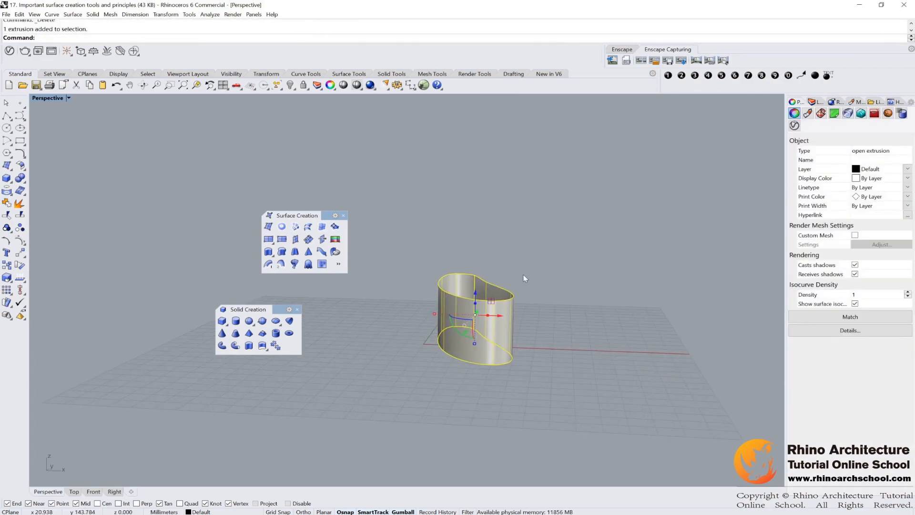
key(Delete)
Step: Deselect the closed curve and show the Right view maximized, framed on the area above the ground line
drag(560, 265, 425, 413)
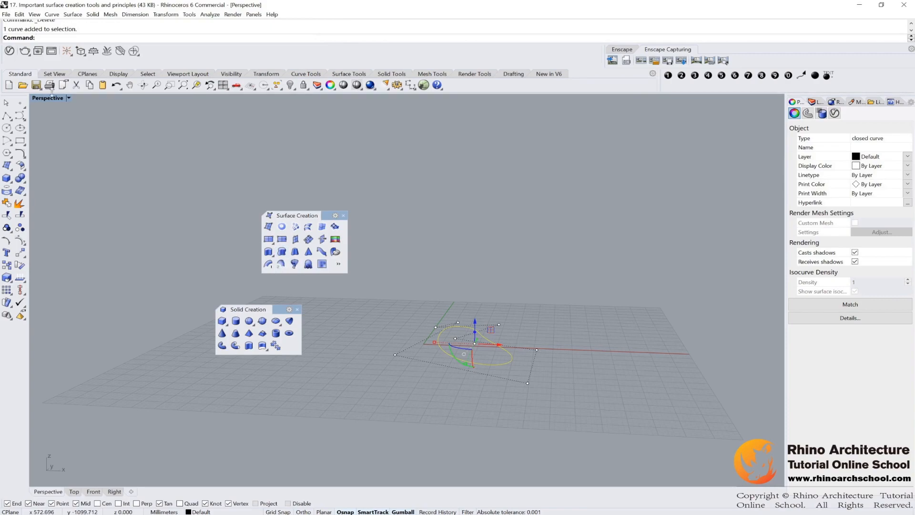
click(537, 265)
double_click(59, 97)
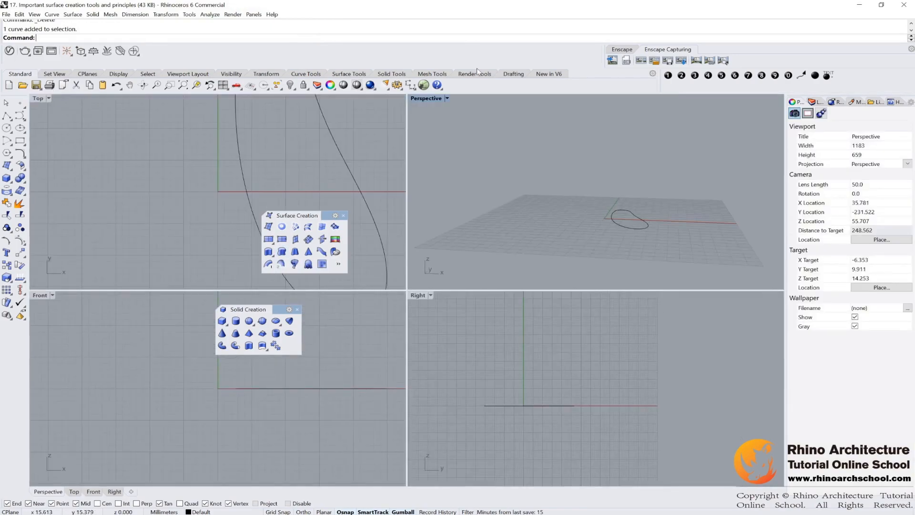
double_click(433, 98)
shift+right_drag(580, 252, 561, 284)
double_click(49, 98)
double_click(418, 293)
right_drag(372, 314, 548, 352)
scroll(548, 353, up, 6)
Step: Draw an upright S-shaped open curve of degree 7 in the Right view, ending on the ground line beside the closed curve
click(20, 117)
click(613, 115)
click(585, 138)
click(616, 192)
click(660, 280)
click(627, 336)
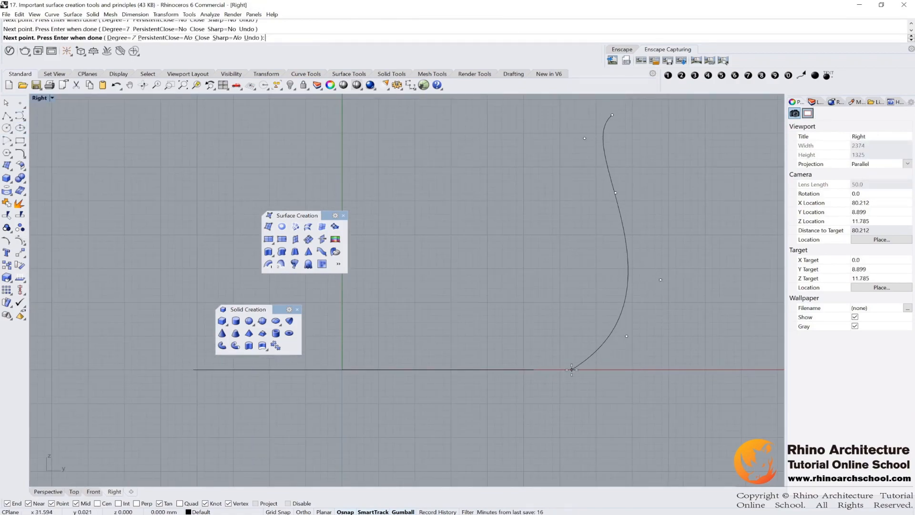
click(572, 370)
key(Return)
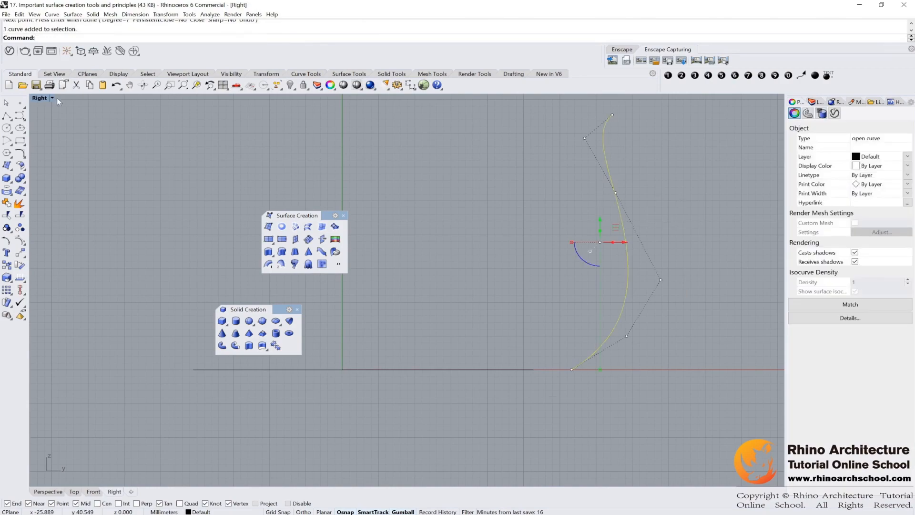
Step: Return to four viewports and pull an upper control point of the upright curve along the X axis to bend it in 3D
double_click(45, 98)
right_drag(533, 163, 605, 180)
click(581, 178)
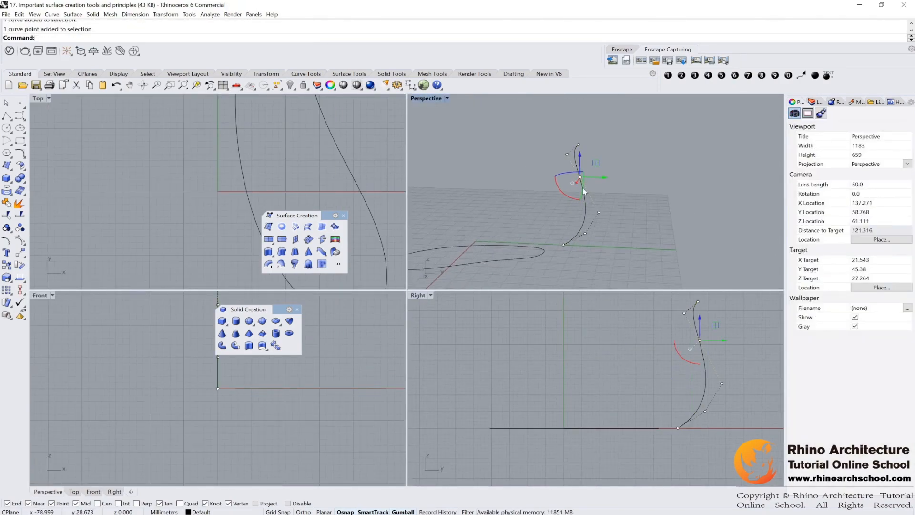
drag(576, 186, 570, 194)
key(Escape)
key(Escape)
scroll(591, 161, down, 2)
right_drag(549, 172, 617, 194)
right_drag(535, 249, 669, 206)
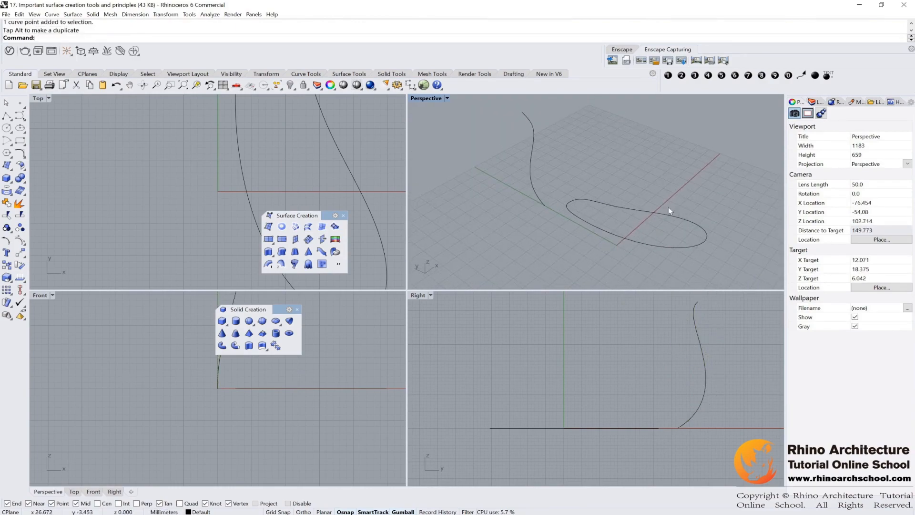
Step: Rotate the closed curve, move it beside the base of the upright curve, and show the Perspective view maximized
click(609, 240)
mouse_move(626, 234)
mouse_down()
mouse_move(656, 234)
mouse_move(639, 225)
mouse_up()
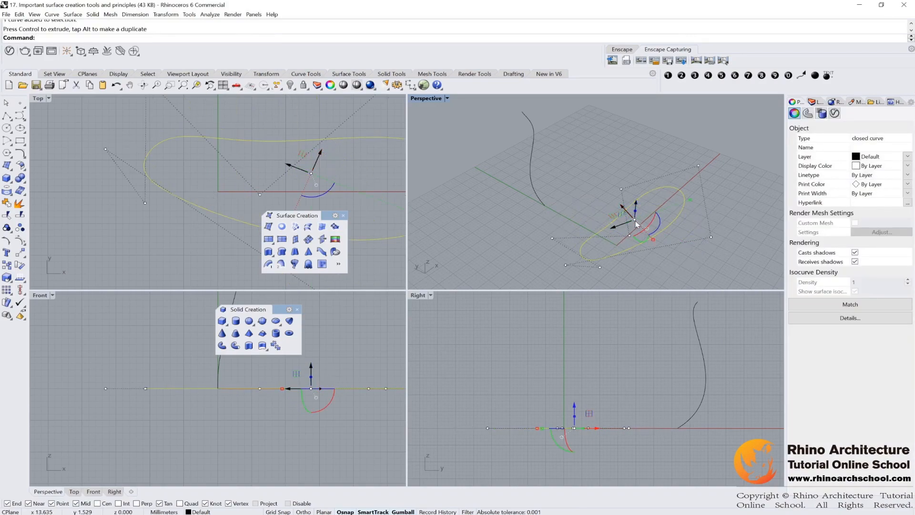
click(582, 218)
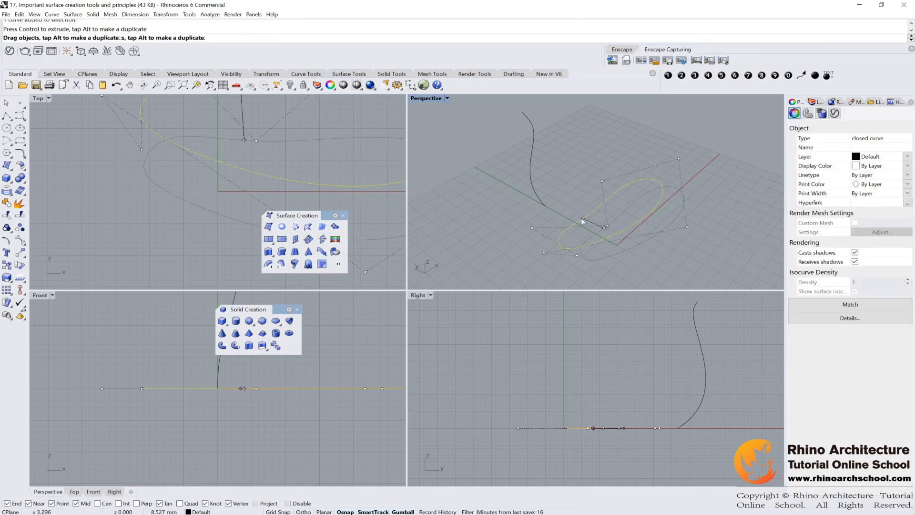
double_click(428, 99)
right_drag(424, 152, 556, 295)
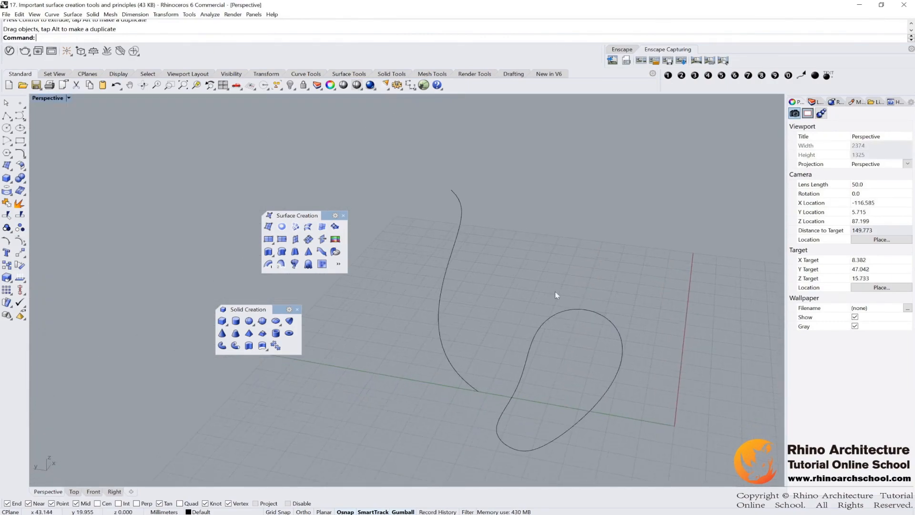
Step: Extrude the closed curve along the upright curve, picking the path near its lower end, and delete the surface
click(281, 252)
click(534, 322)
key(Return)
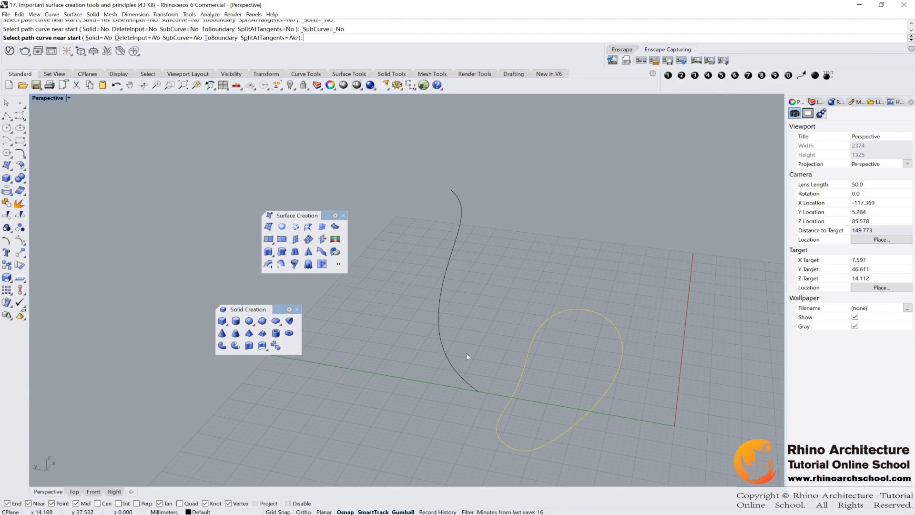
click(470, 384)
right_drag(627, 296, 562, 253)
scroll(556, 281, down, 6)
click(558, 198)
key(Delete)
Step: Extrude the closed curve along the upright curve, picking the path nearer its upper end, and undo the extrusion
click(504, 285)
click(282, 252)
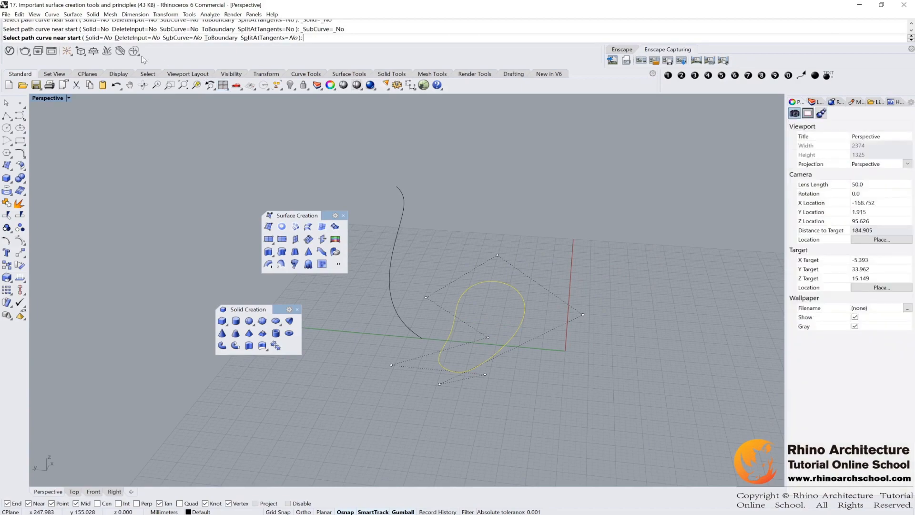
click(393, 241)
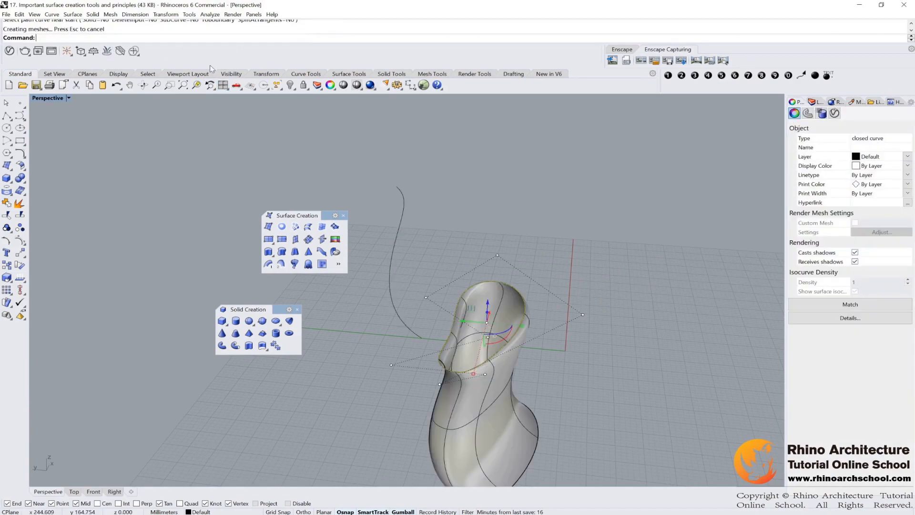
right_drag(423, 202, 409, 306)
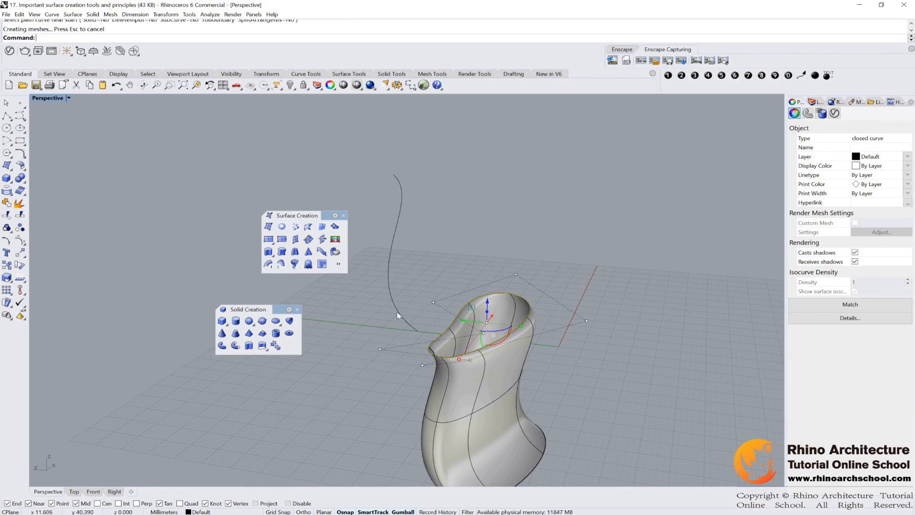
key(ctrl+z)
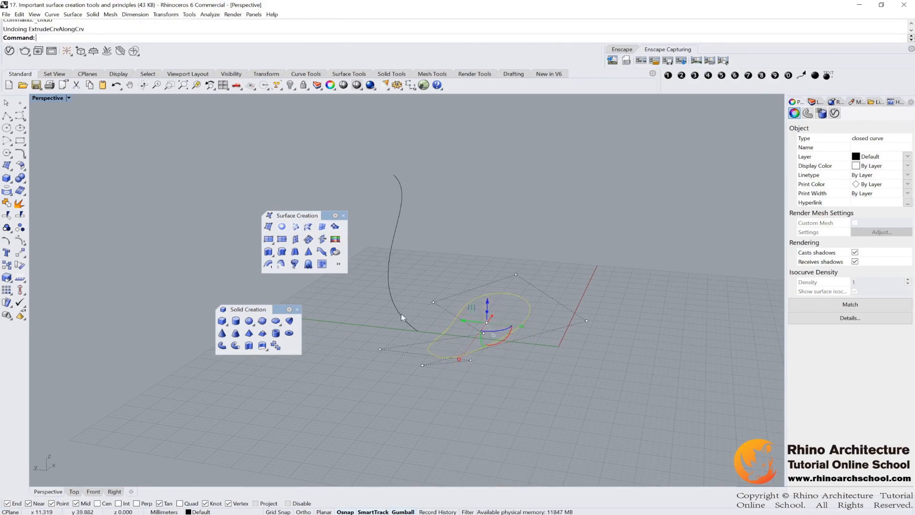
Step: Extrude the closed curve along the upright curve from its lower end with Solid set to Yes, and delete the solid
right_click(434, 316)
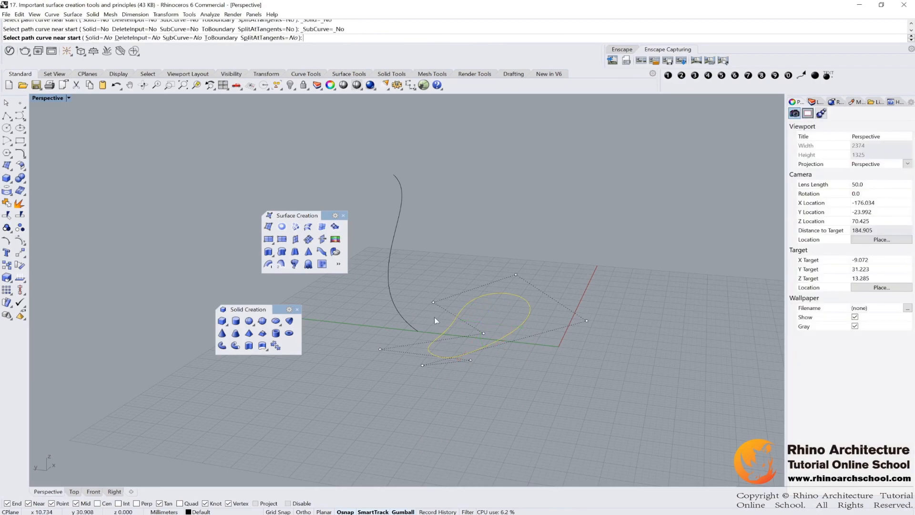
click(95, 38)
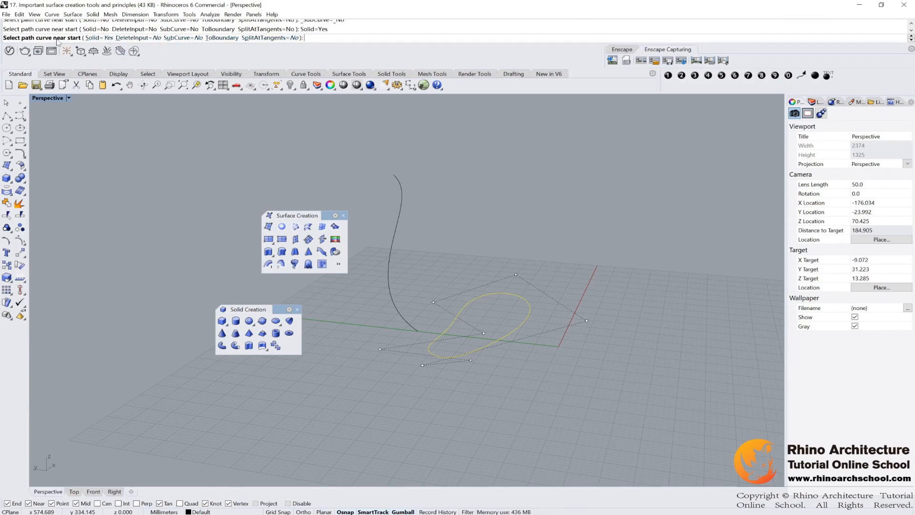
click(411, 324)
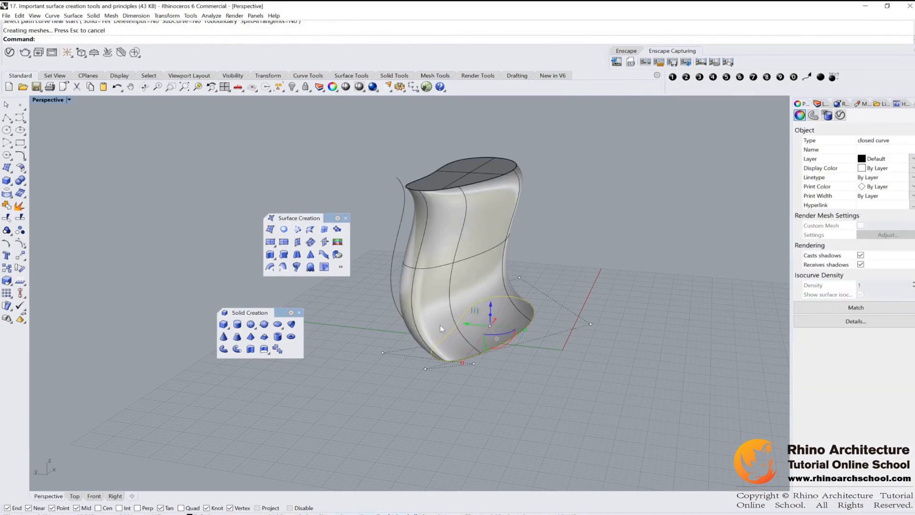
right_drag(439, 324, 477, 190)
click(472, 177)
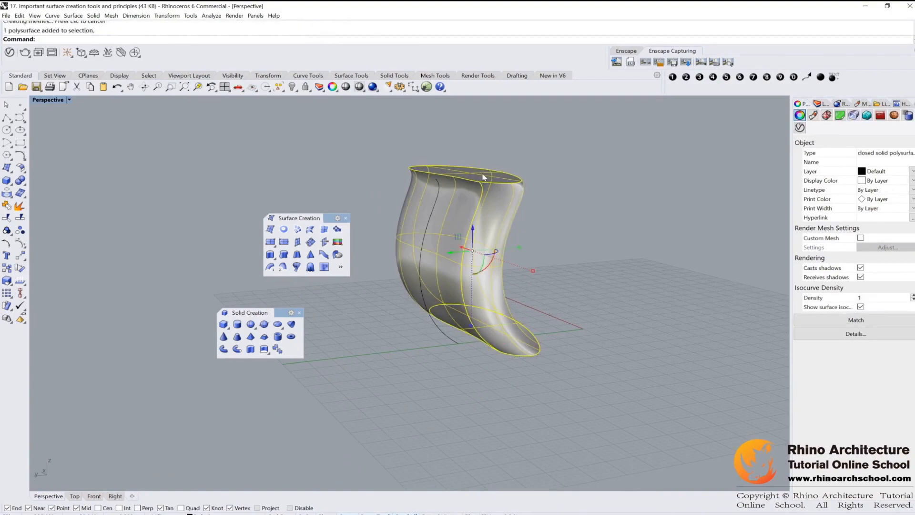
key(Delete)
Step: Delete both remaining curves and draw a closed, rounded curve of degree 7 around the origin
drag(436, 275, 445, 284)
key(Delete)
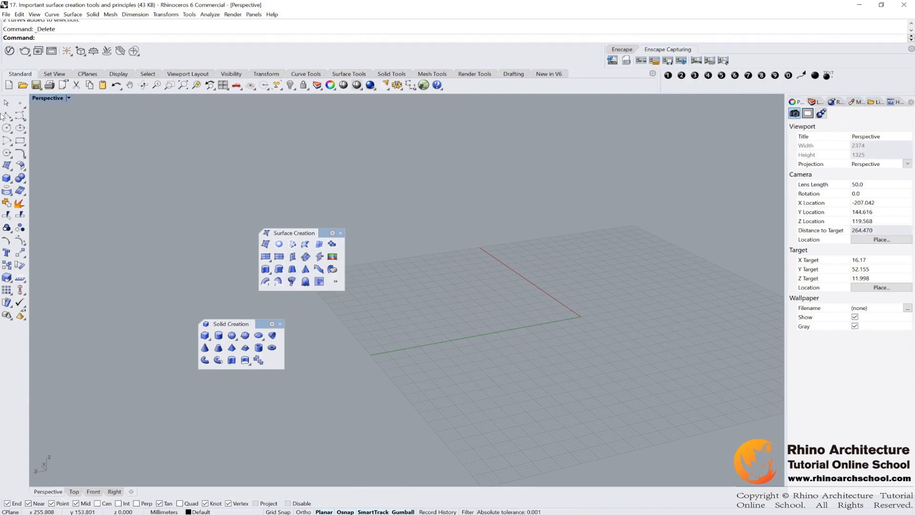
click(20, 116)
click(528, 279)
click(457, 324)
click(540, 337)
click(518, 403)
click(683, 362)
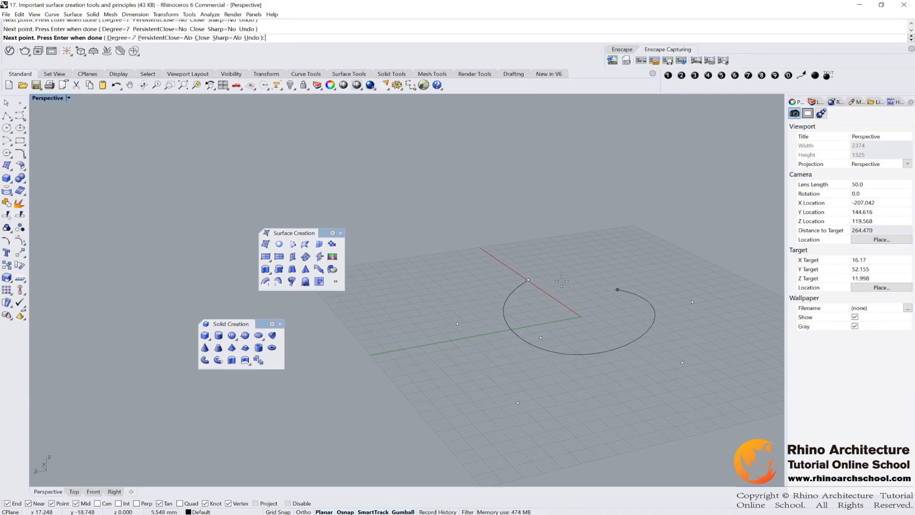
click(527, 279)
Step: Extrude the closed curve about 51 mm as a tapered solid with a 15-degree draft angle, and delete the solid
click(301, 271)
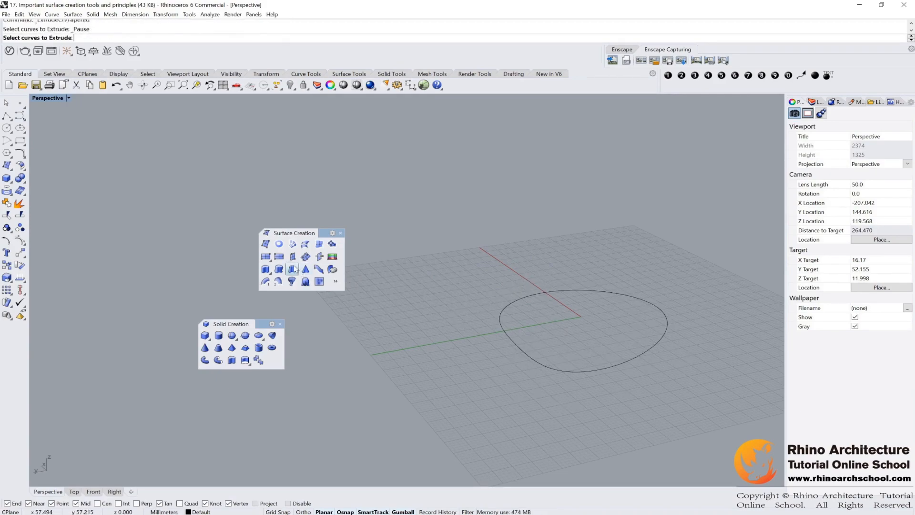
click(503, 317)
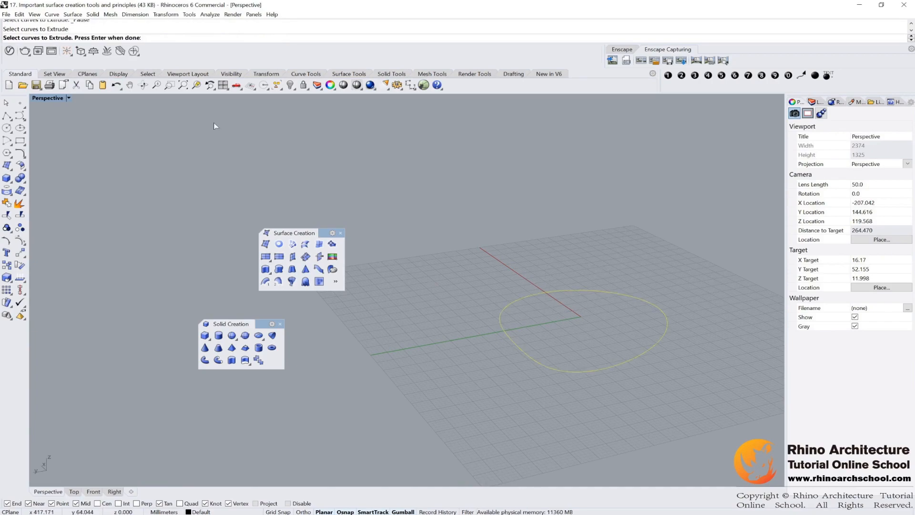
key(Return)
shift+right_drag(610, 177, 560, 220)
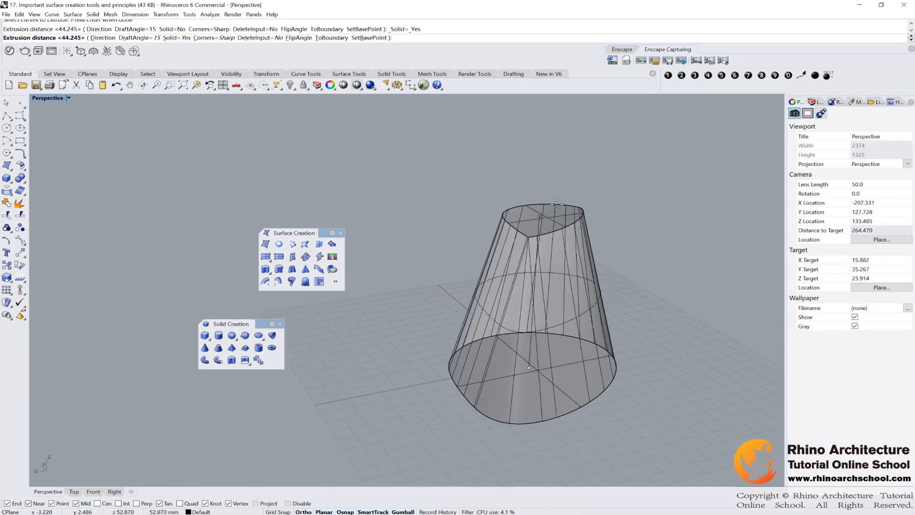
click(562, 222)
right_drag(639, 234, 608, 228)
click(527, 262)
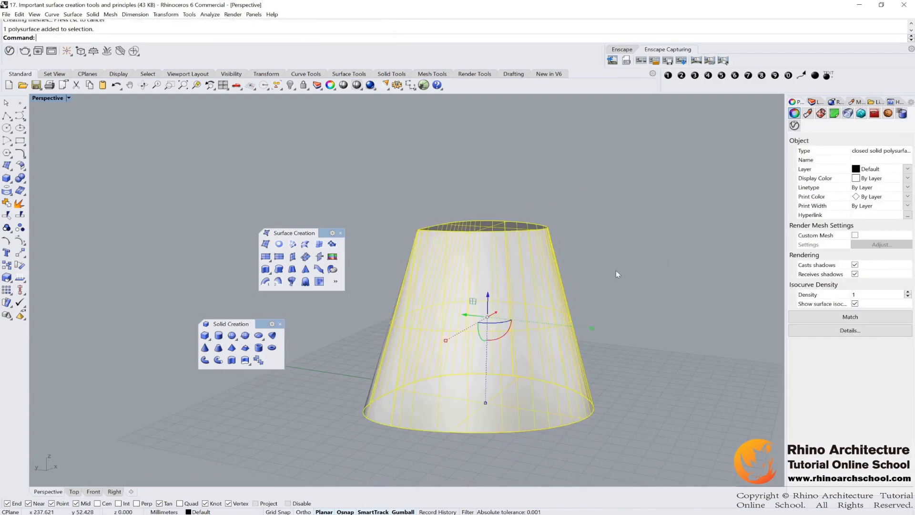
key(Delete)
Step: Set the tapered extrusion's draft angle to 5, extrude the closed curve about 152 mm, and delete the solid
click(471, 432)
key(Return)
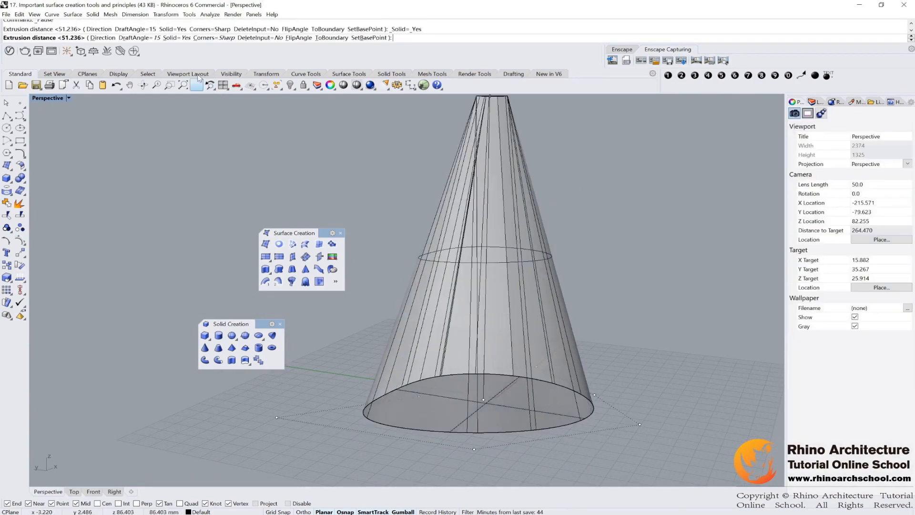
click(140, 40)
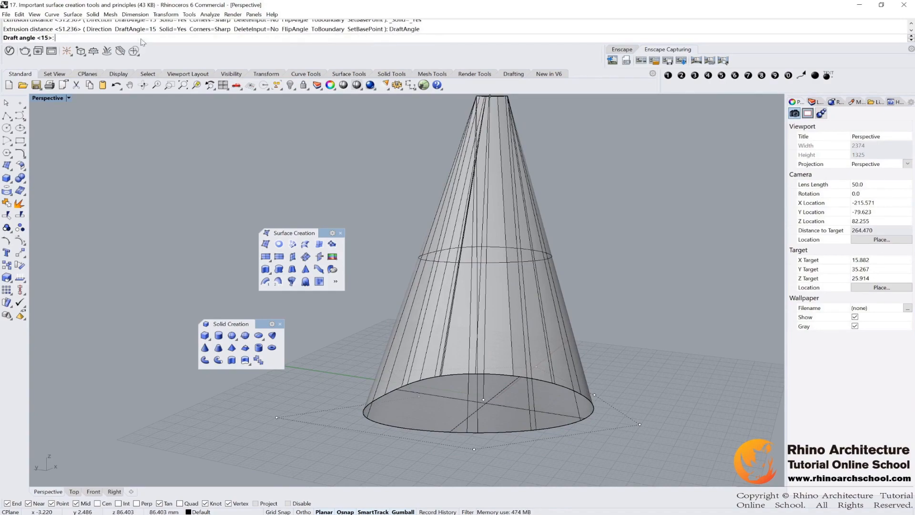
text(5)
key(Return)
scroll(486, 210, down, 5)
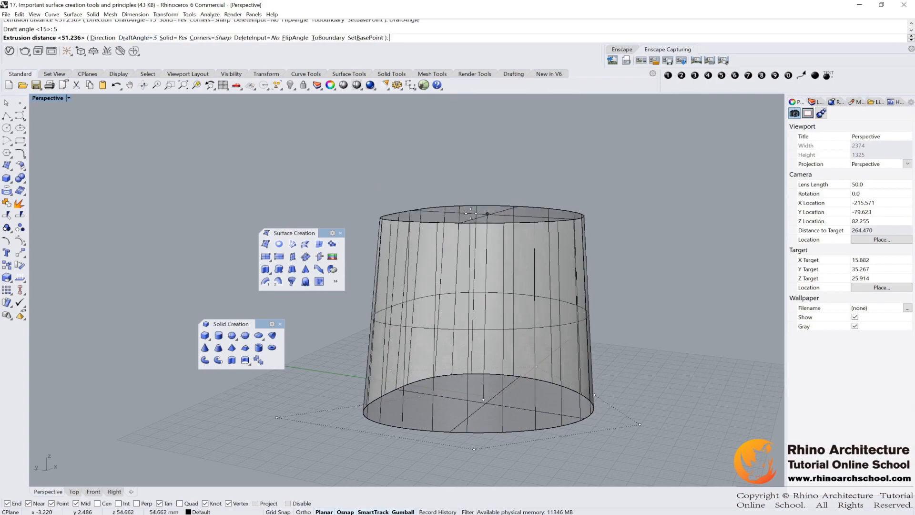
right_drag(487, 210, 491, 170)
scroll(491, 170, down, 3)
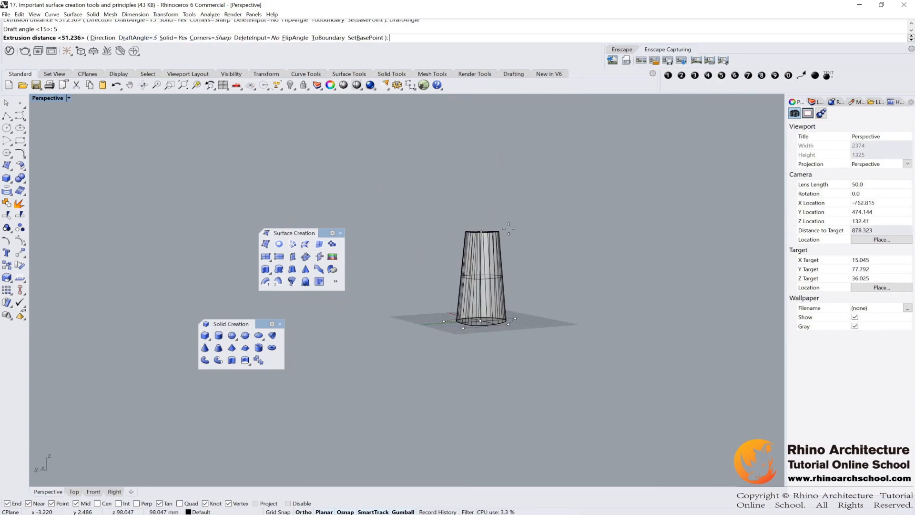
click(534, 184)
right_drag(553, 179, 517, 189)
click(507, 248)
key(Delete)
Step: Extrude the closed curve tapered with Solid set to No, and move the uncapped surface away from the curve
click(464, 334)
right_click(454, 356)
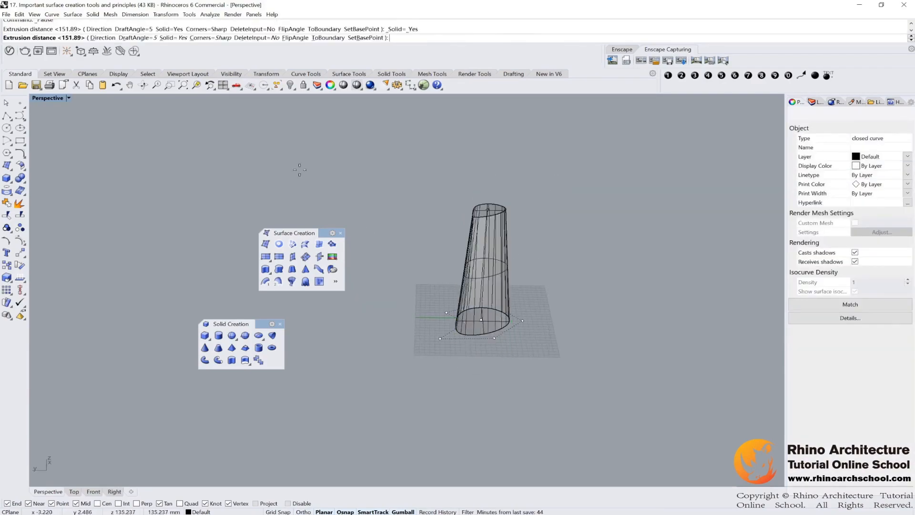
click(165, 38)
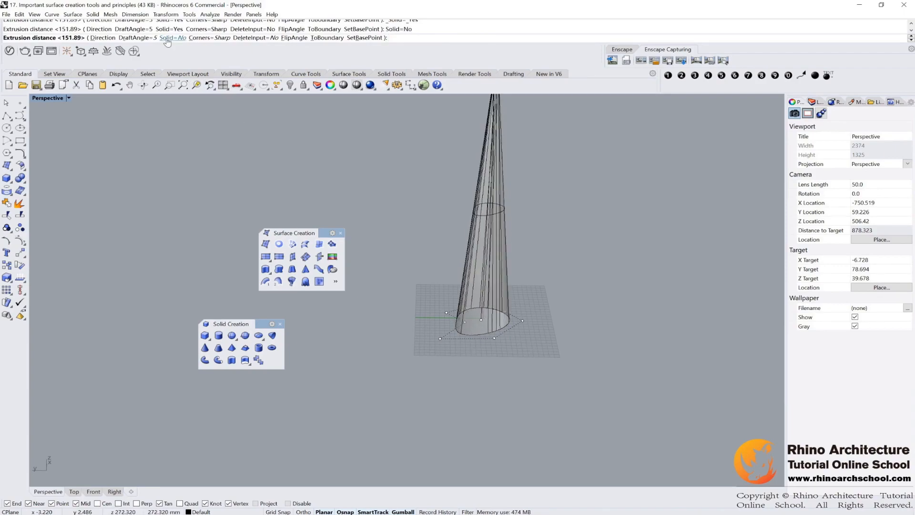
click(498, 222)
drag(485, 276, 703, 263)
click(585, 255)
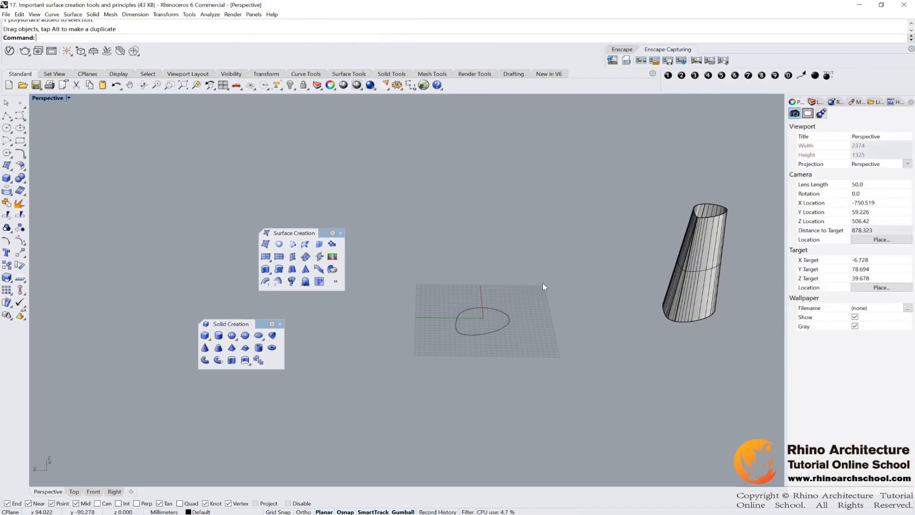
Step: Create a Ribbon surface on the inner side of the closed curve with distance 4, inspect it, and delete it
click(318, 270)
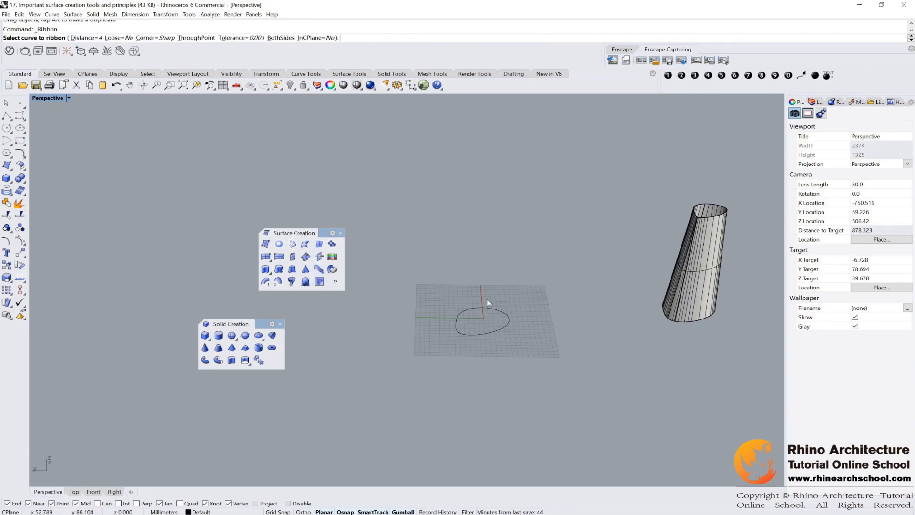
scroll(491, 303, up, 5)
click(449, 308)
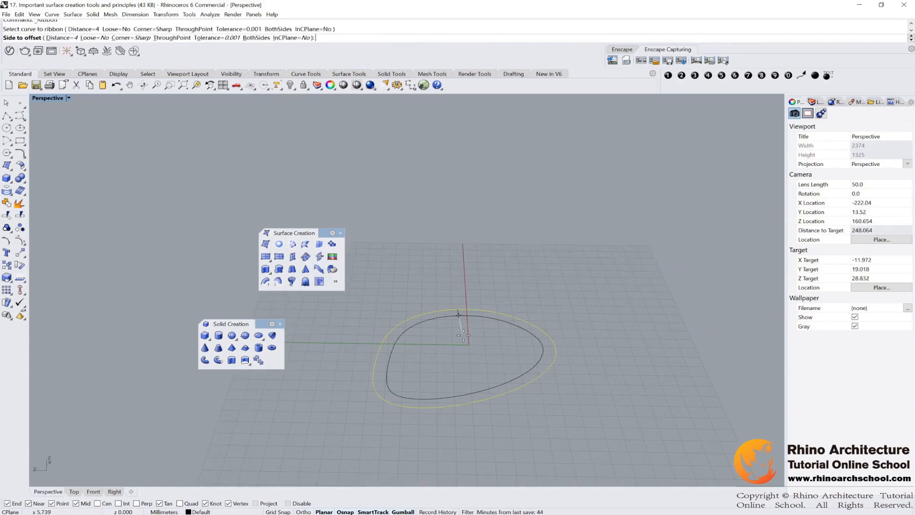
click(439, 351)
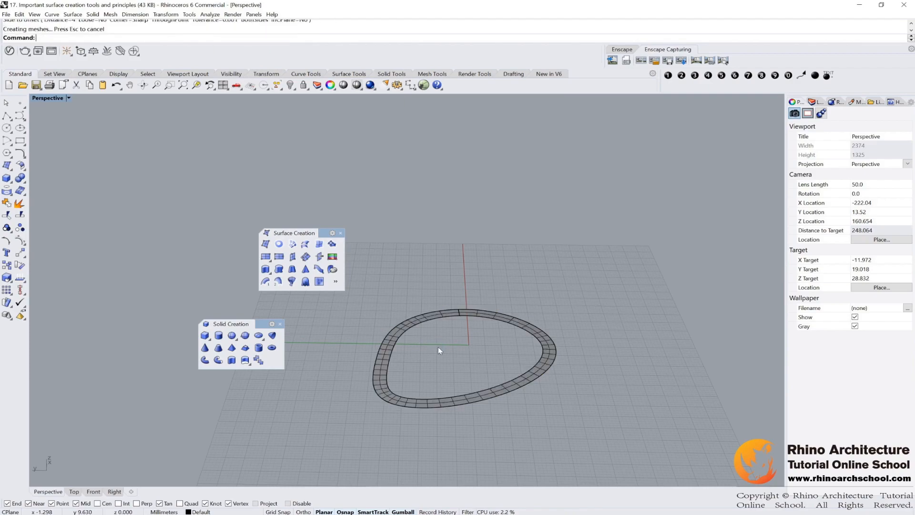
click(387, 350)
right_drag(528, 310, 438, 358)
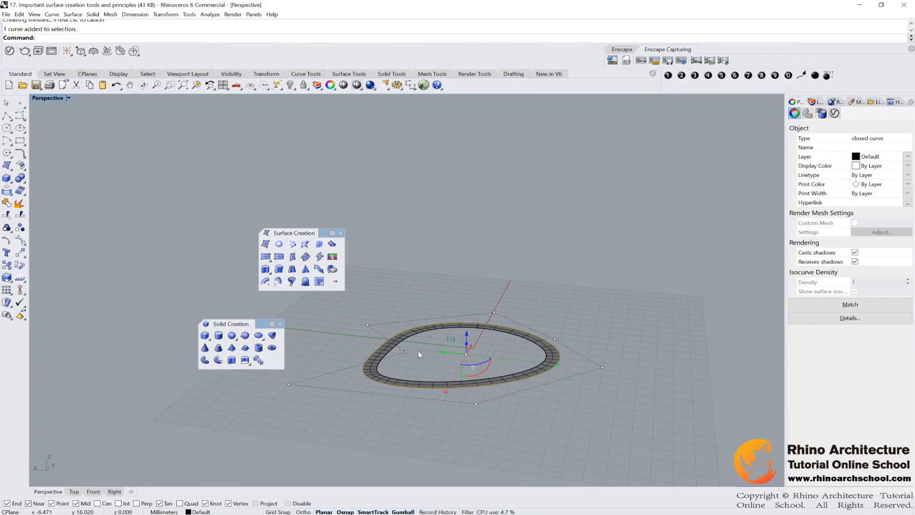
right_drag(445, 282, 482, 262)
key(Escape)
click(473, 210)
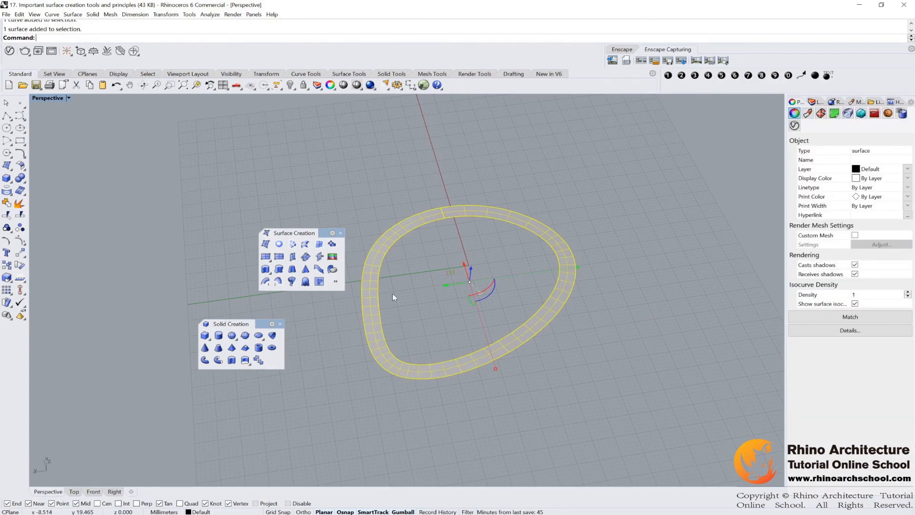
right_drag(394, 322, 356, 285)
key(Delete)
Step: Offset the closed curve to its inner side with a distance of 4
shift+right_drag(493, 259, 472, 253)
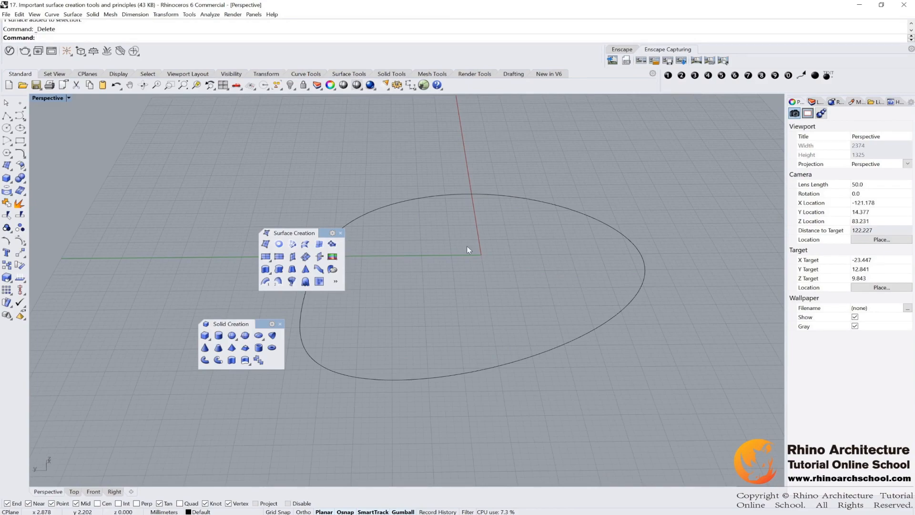
click(25, 157)
drag(62, 149, 131, 157)
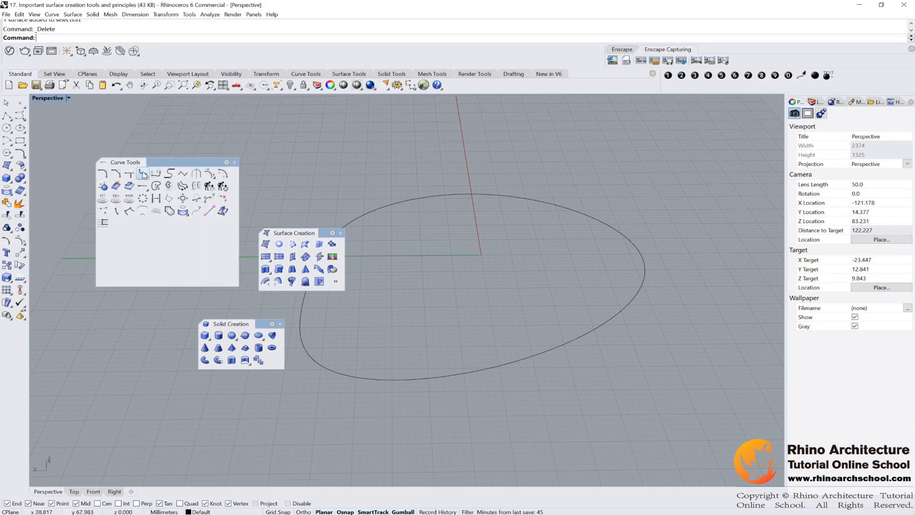
click(225, 178)
click(379, 210)
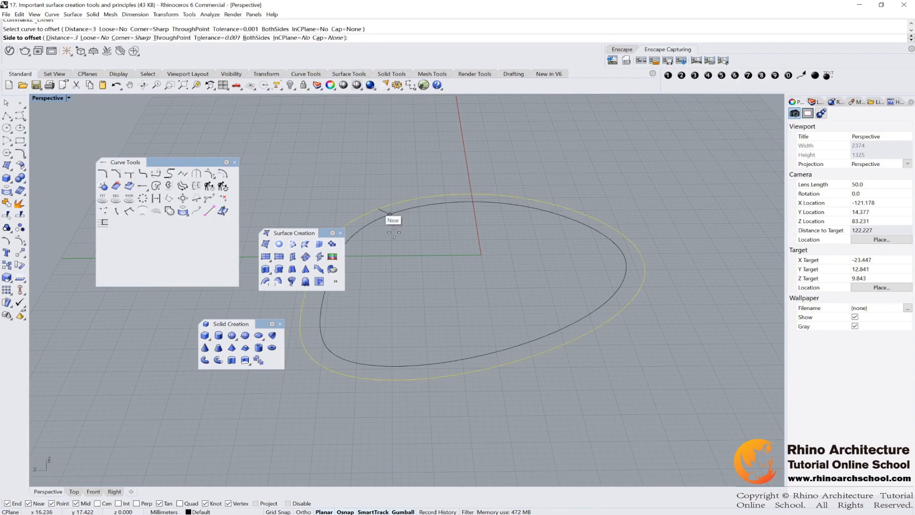
click(65, 38)
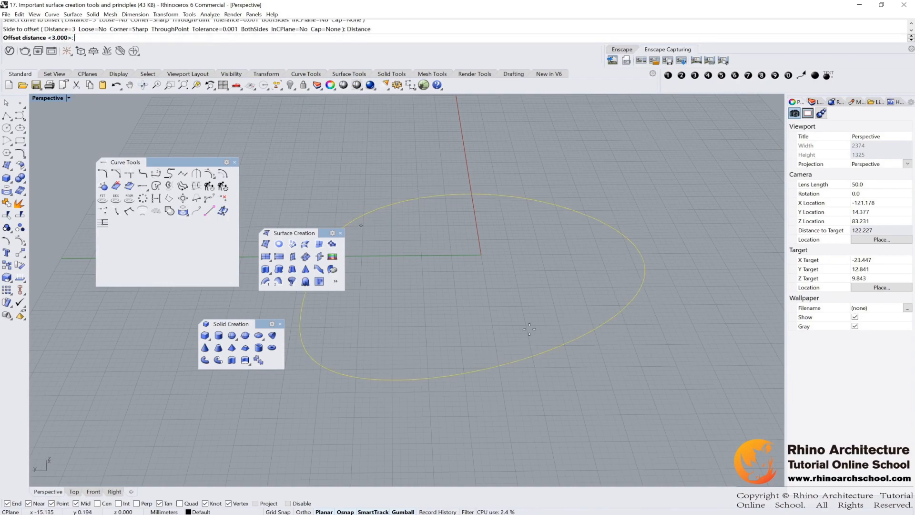
text(4)
key(Return)
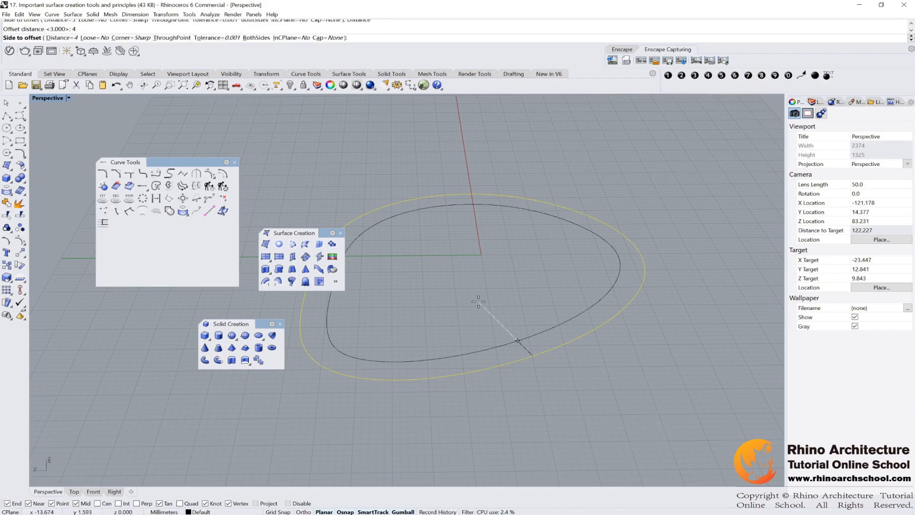
click(504, 328)
Step: Select the inner offset curve and the original outer curve in turn to compare their control points and shapes
shift+right_drag(432, 294, 498, 263)
click(405, 254)
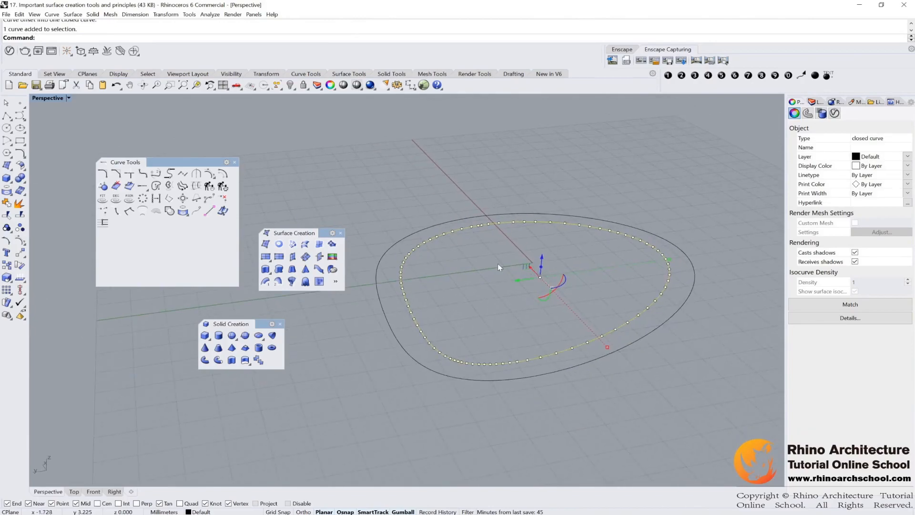
drag(353, 192, 667, 389)
key(Escape)
click(379, 264)
scroll(499, 250, down, 6)
right_drag(462, 243, 451, 313)
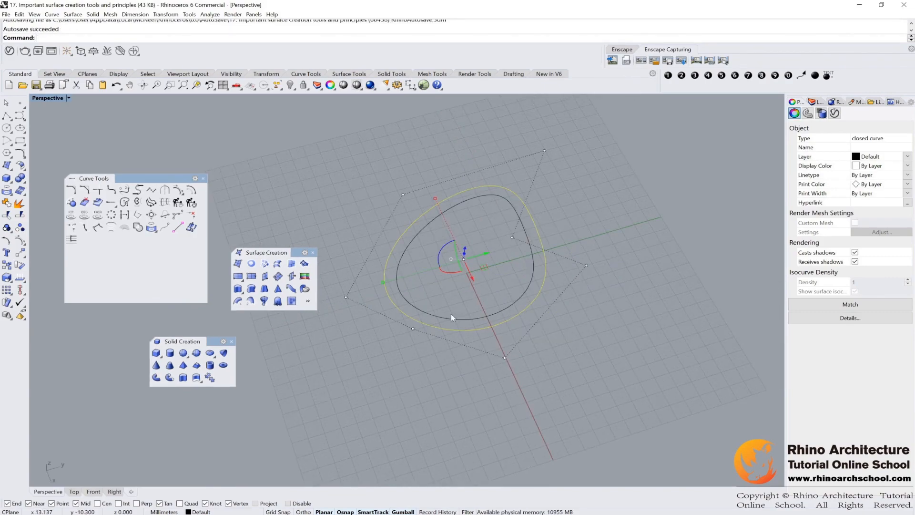
right_drag(464, 316, 434, 266)
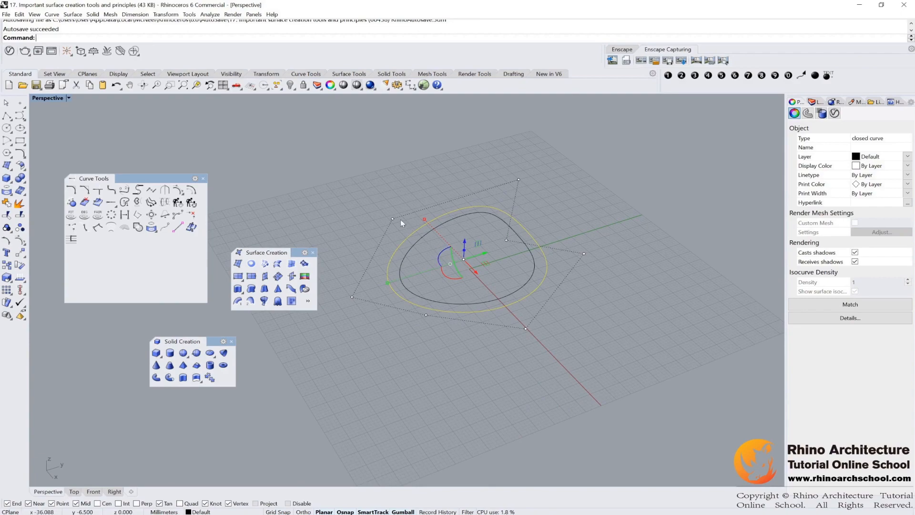
scroll(401, 219, up, 6)
click(451, 304)
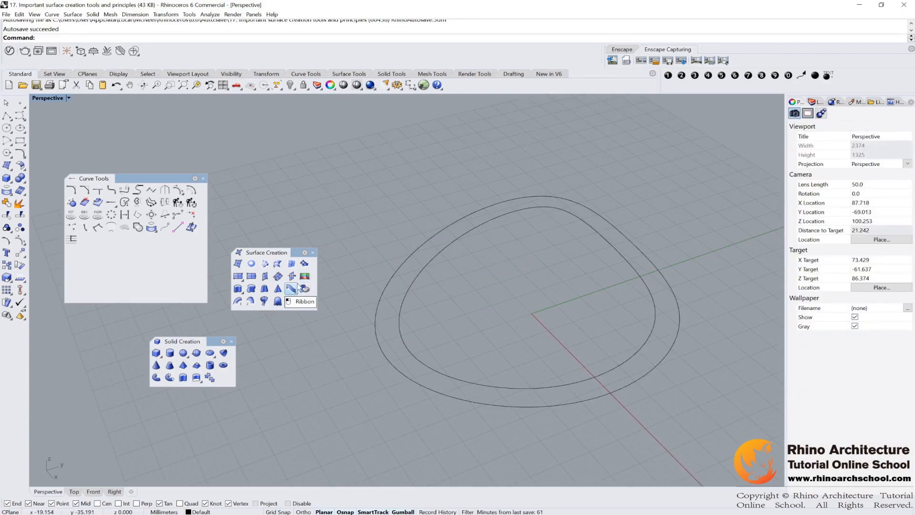
Step: Loft the two closed curves with Normal style and Do not simplify, and inspect the surface's isocurves
drag(528, 309, 395, 222)
click(9, 167)
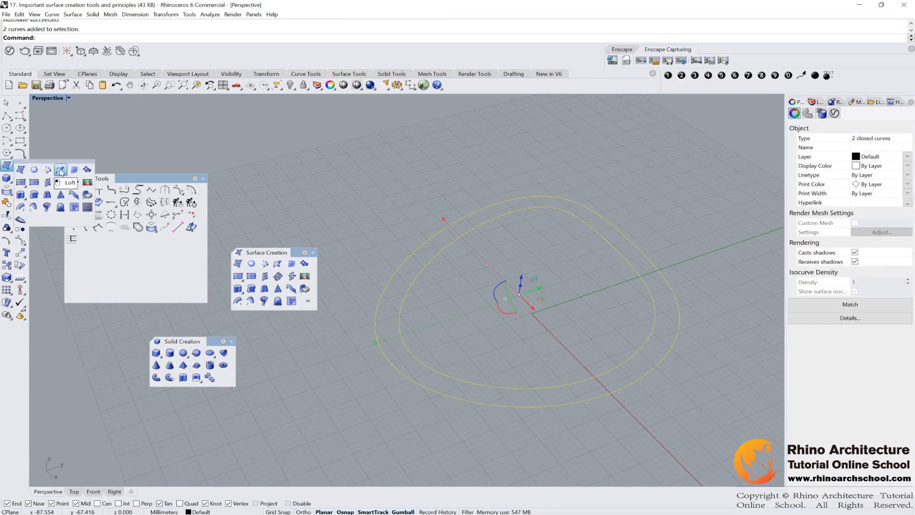
click(60, 171)
key(Return)
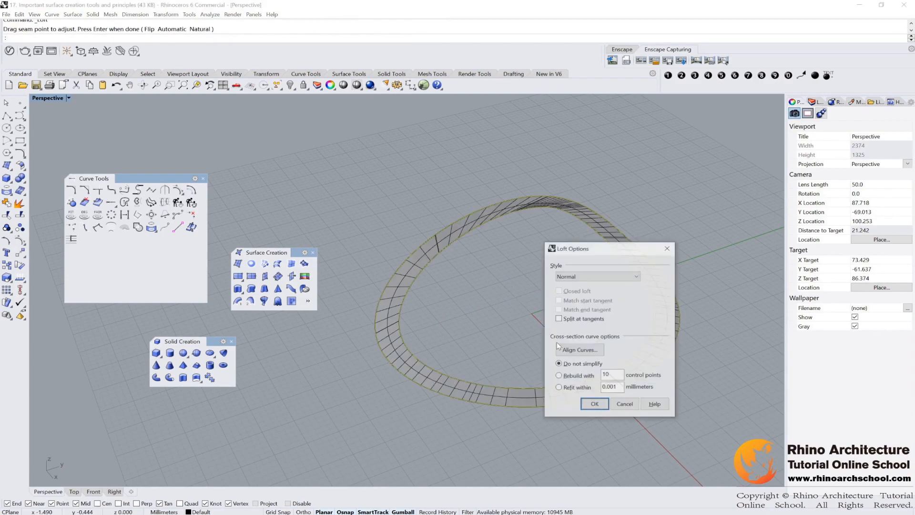
click(597, 416)
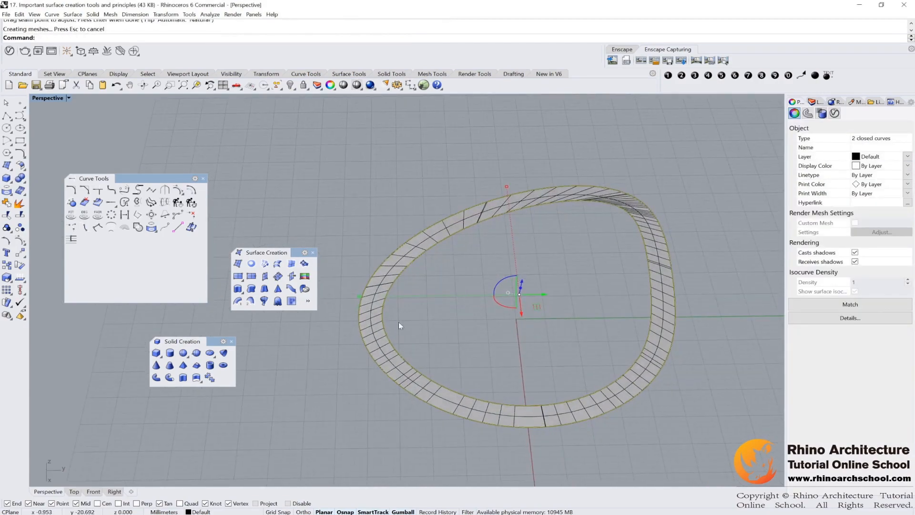
scroll(402, 328, up, 3)
scroll(371, 325, down, 3)
right_drag(375, 323, 422, 309)
scroll(375, 350, up, 6)
scroll(350, 332, down, 6)
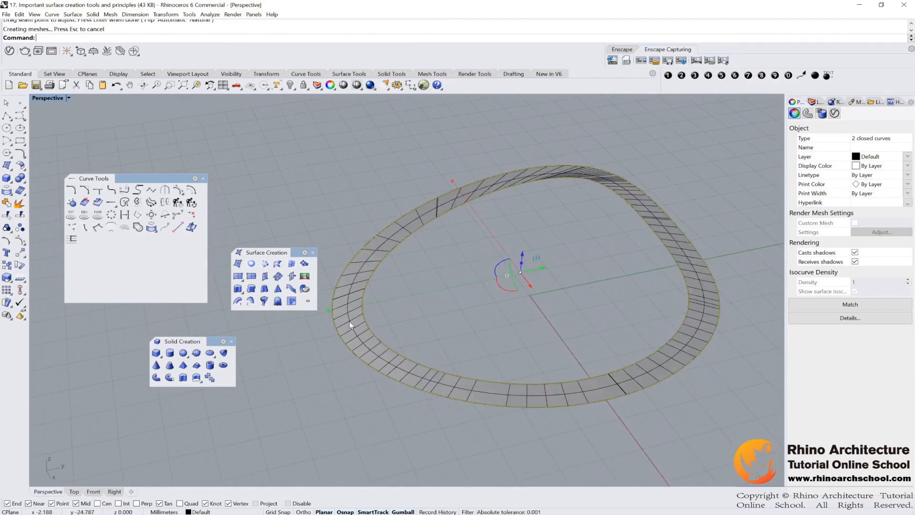
key(Escape)
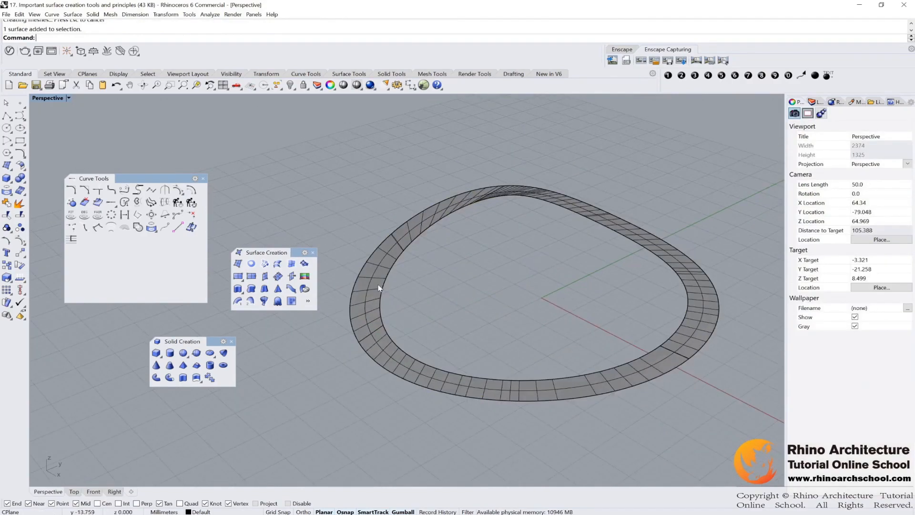
Step: Delete the lofted surface and the inner offset curve, keeping the outer closed curve
click(374, 285)
key(Delete)
click(382, 280)
key(Delete)
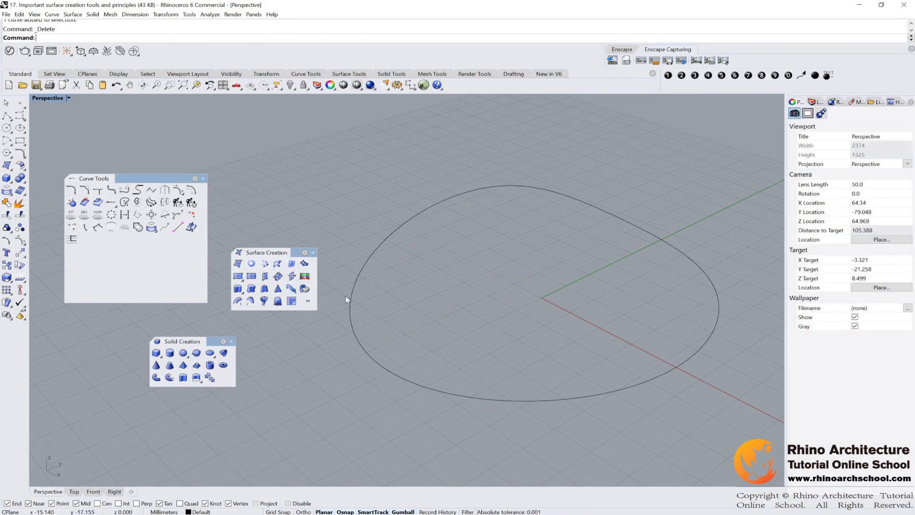
Step: Create a Ribbon surface on the inner side of the closed curve with distance 3
click(292, 289)
click(357, 266)
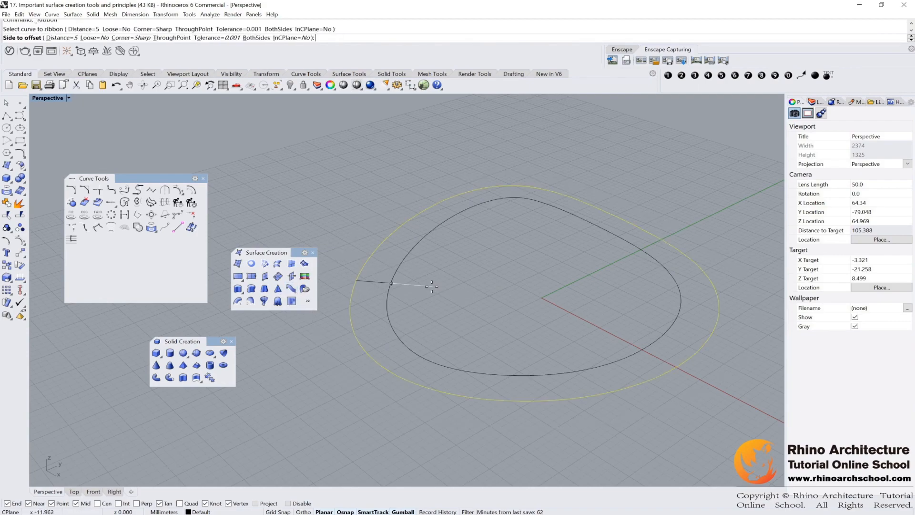
click(68, 42)
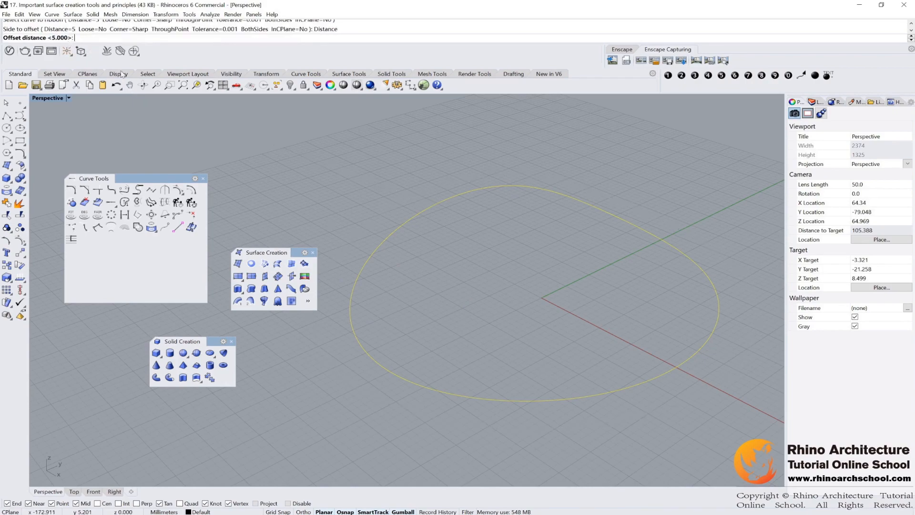
text(3)
key(Return)
click(621, 407)
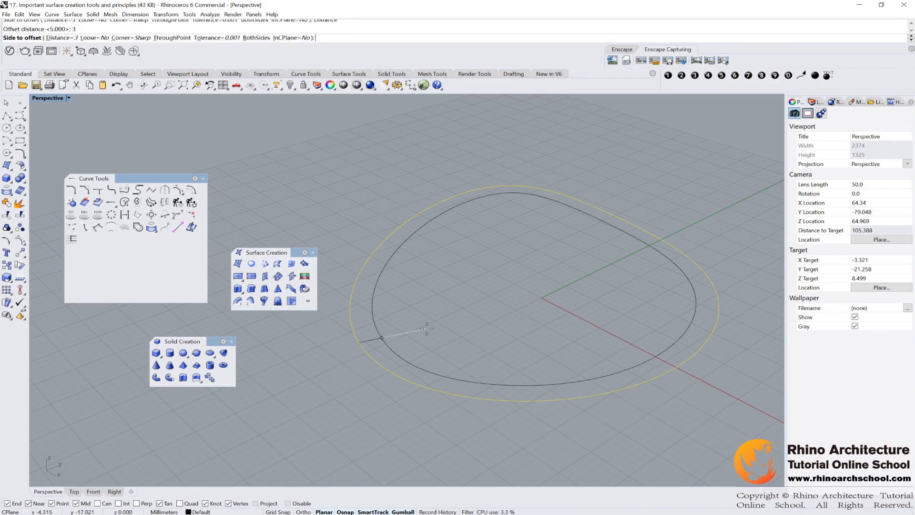
right_drag(441, 326, 479, 308)
scroll(419, 283, down, 2)
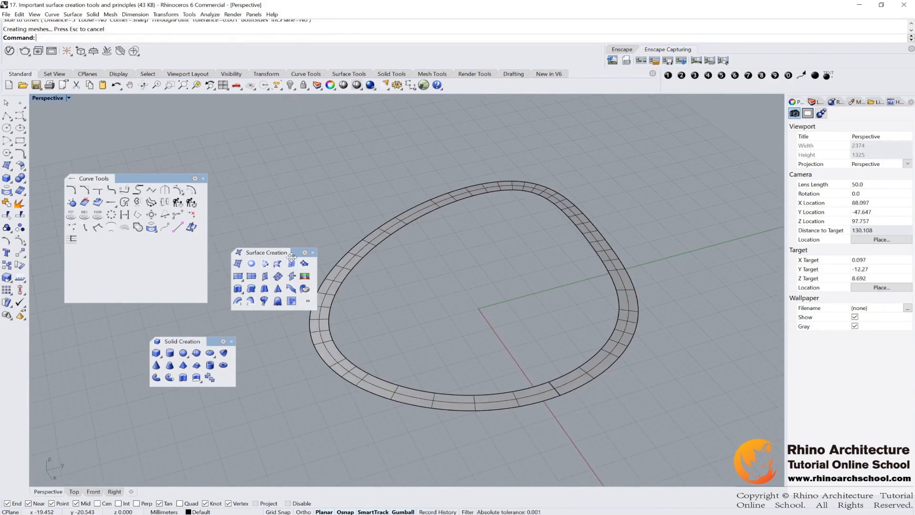
Step: Delete all the geometry and draw a circle near the origin on the construction plane
drag(287, 253, 260, 221)
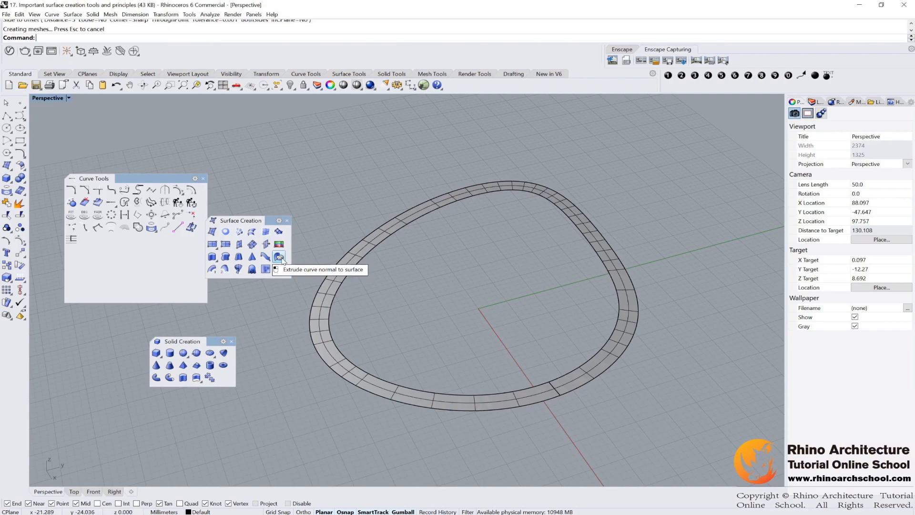
key(ctrl+a)
key(Delete)
click(7, 128)
click(447, 284)
click(501, 311)
Step: Extrude the circle upward as a tapered surface with a draft angle of 5 and Solid set to No
click(501, 309)
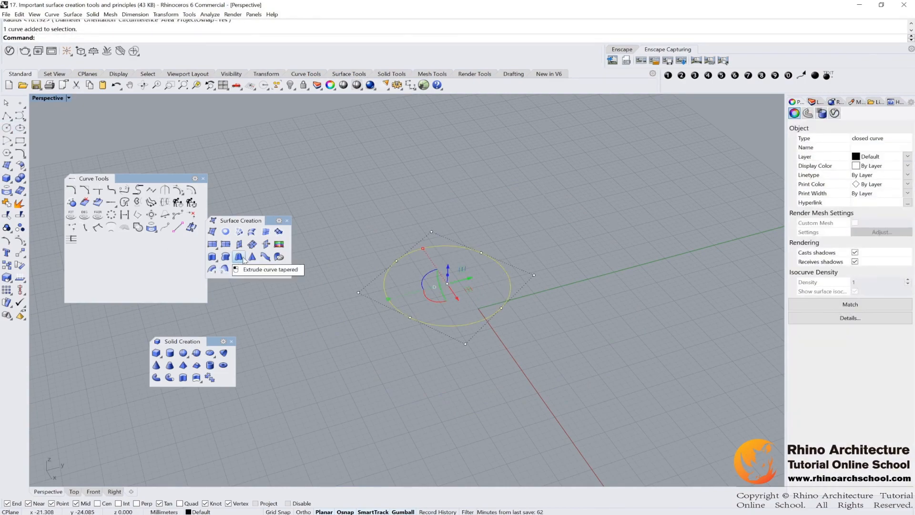
click(239, 258)
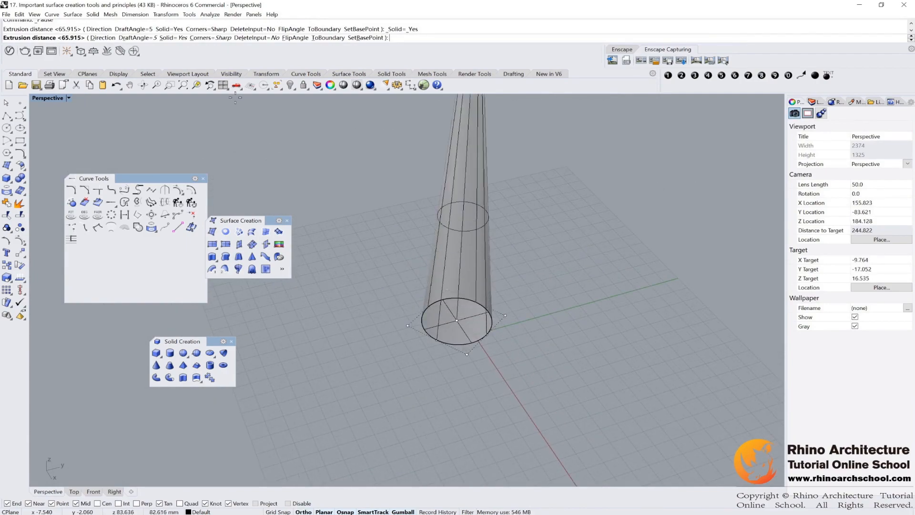
click(173, 39)
click(573, 227)
scroll(509, 222, up, 2)
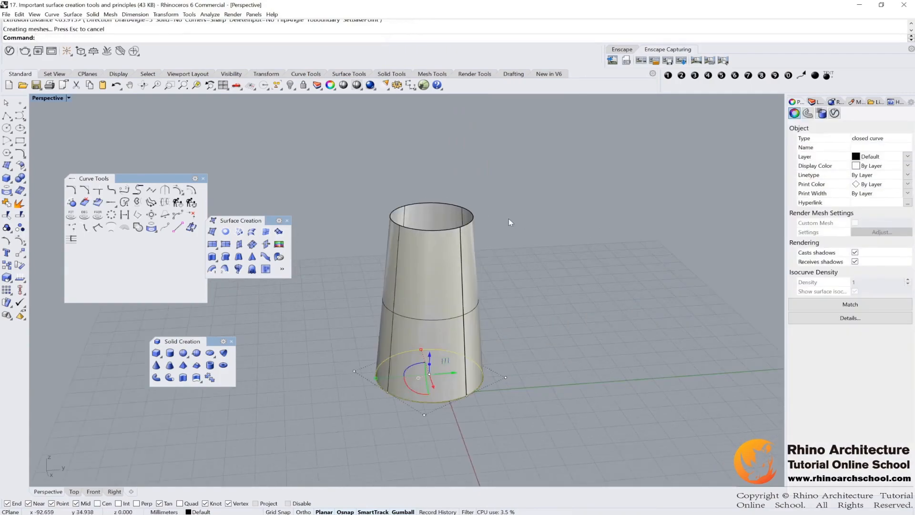
click(279, 257)
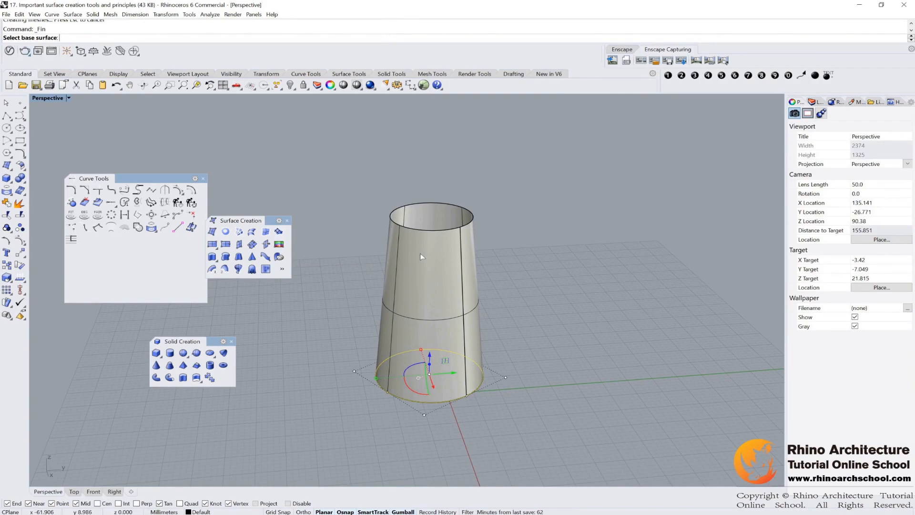
key(Escape)
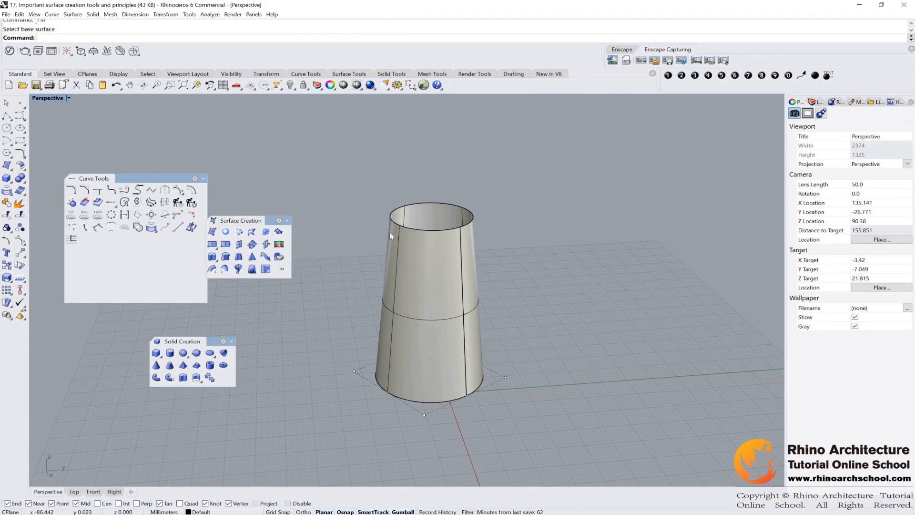
drag(337, 334, 525, 419)
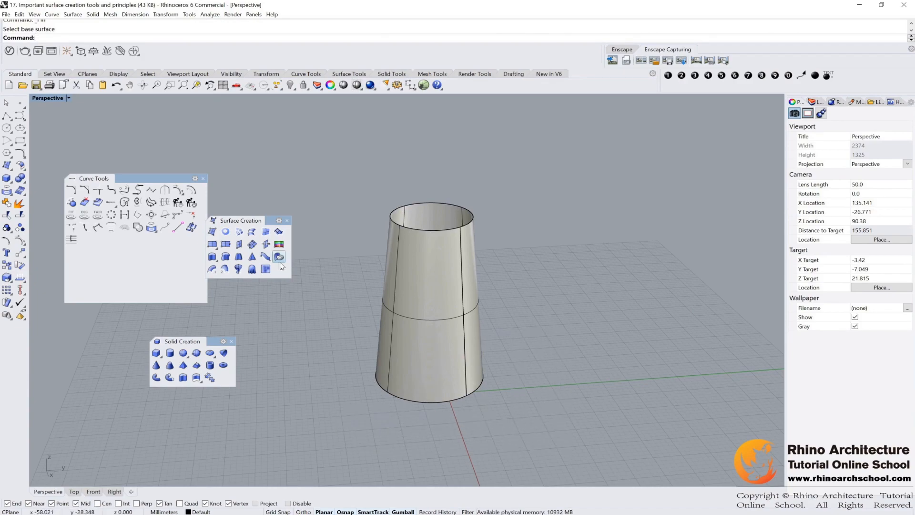
Step: Extrude the tapered tube's top edge outward, normal to the tube surface, as a flat flange, and inspect both surfaces
click(279, 257)
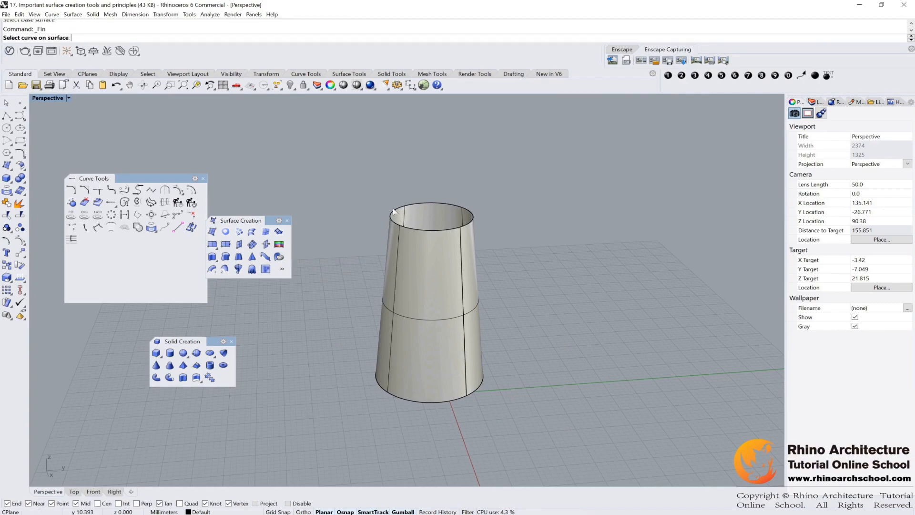
click(414, 206)
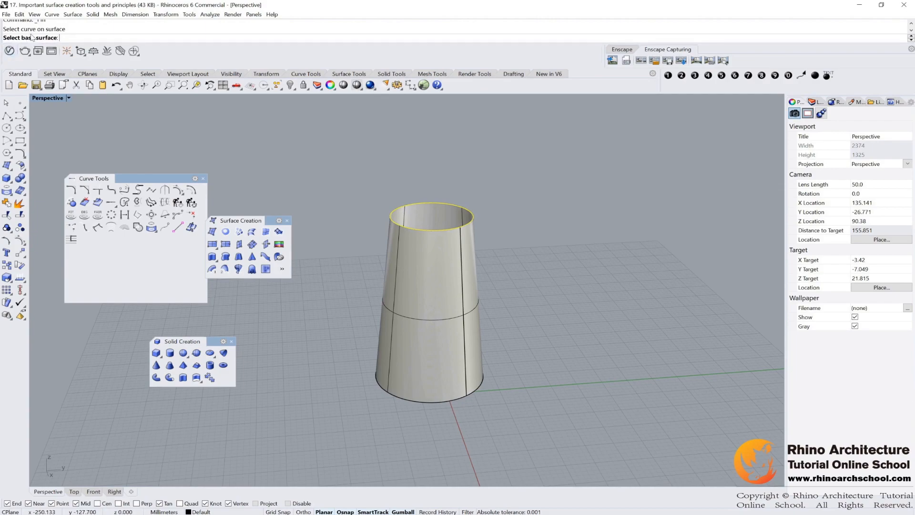
click(413, 210)
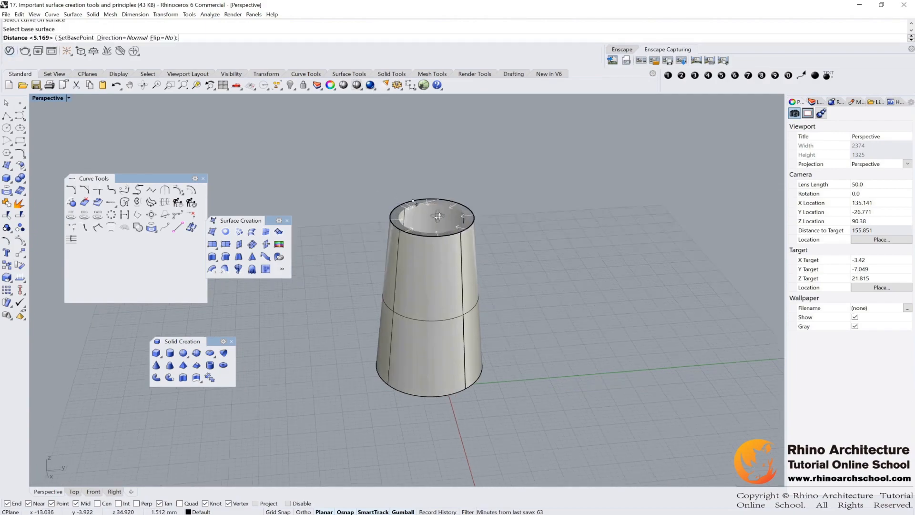
right_drag(438, 216, 473, 185)
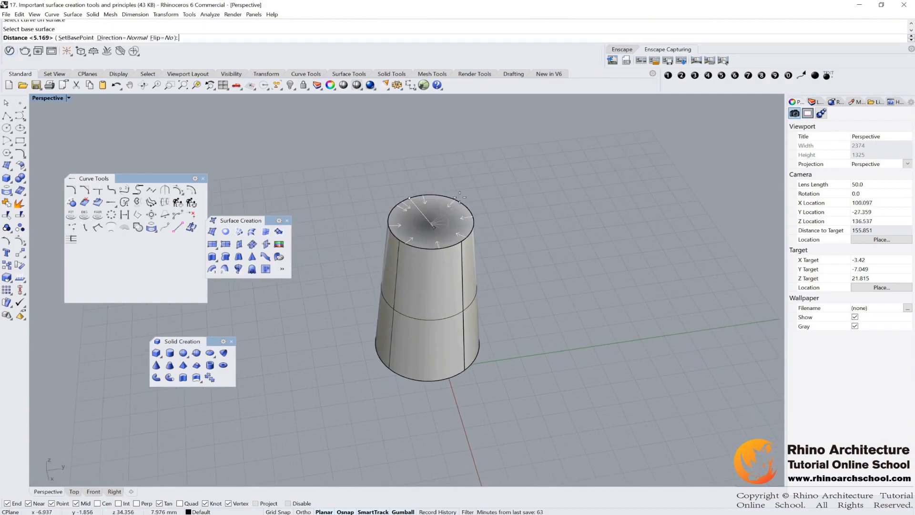
click(371, 200)
key(Return)
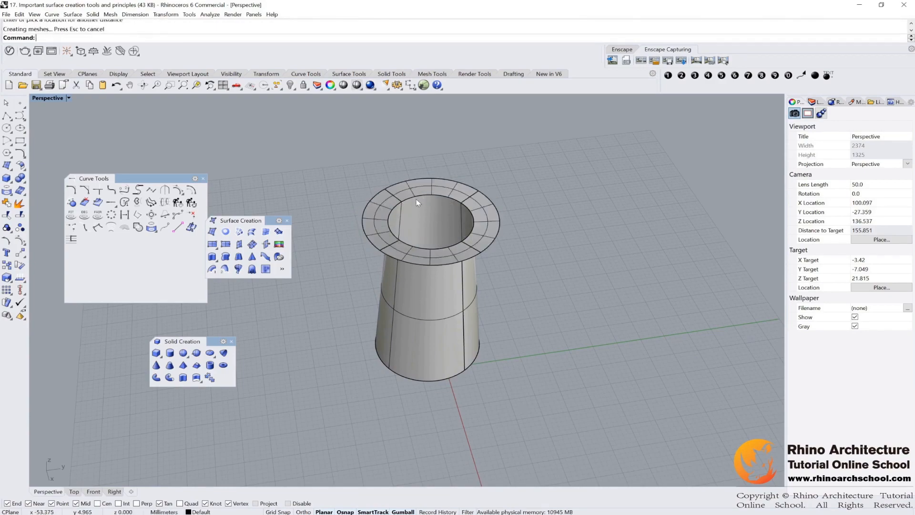
right_drag(431, 196, 486, 211)
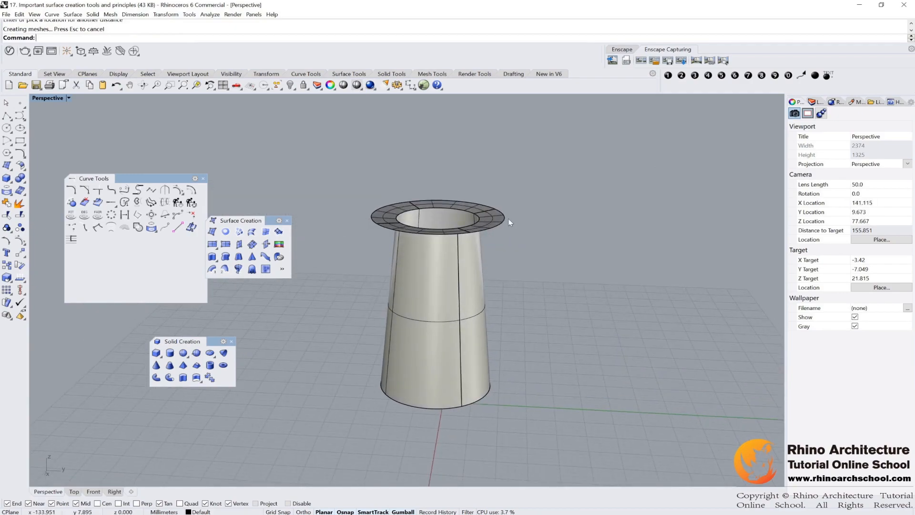
click(457, 274)
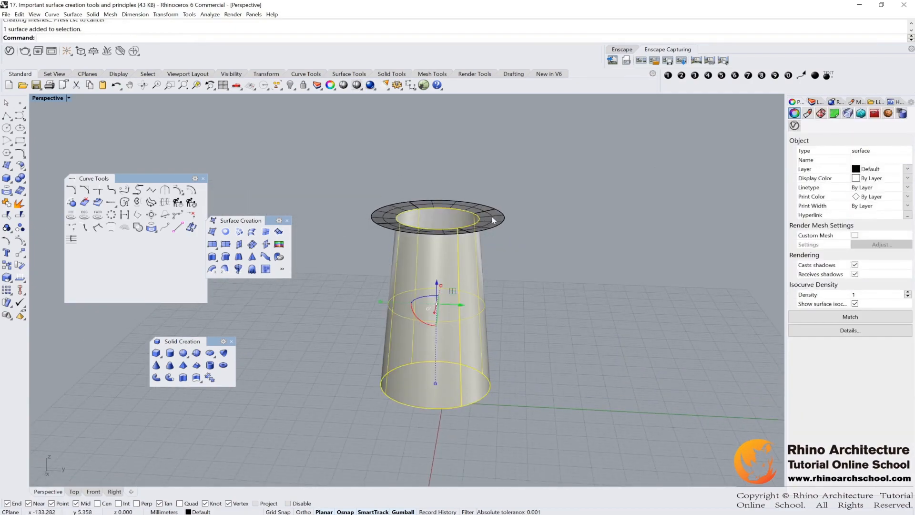
click(494, 220)
right_drag(489, 221, 367, 296)
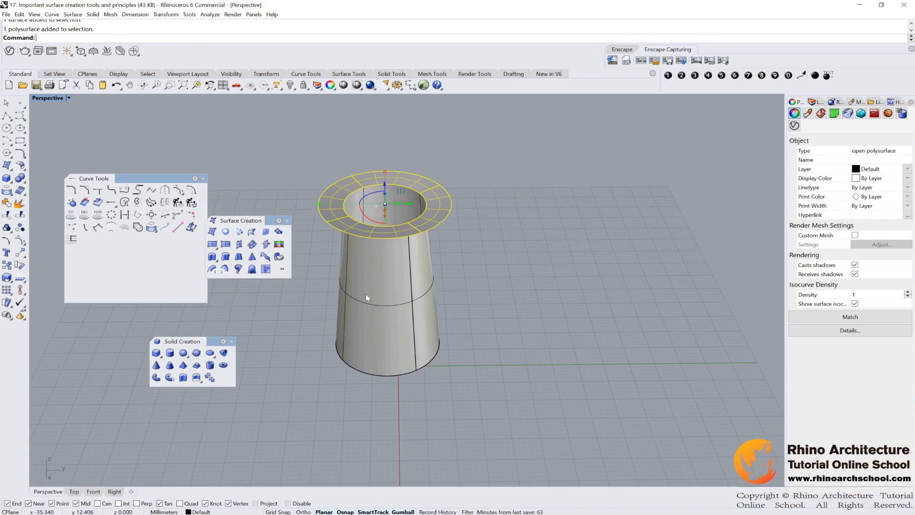
click(285, 307)
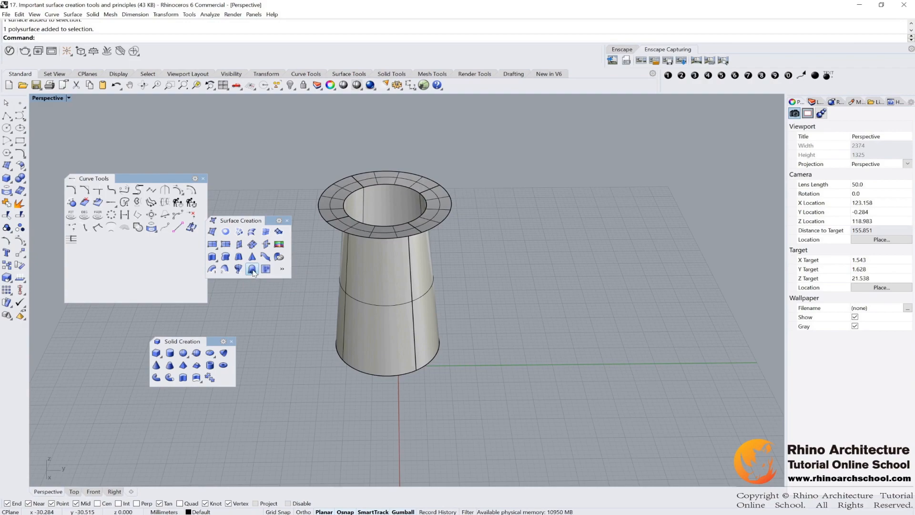
Step: Create a solid truncated cone, much taller than the flanged tube, standing beside it on the construction plane
shift+right_drag(562, 323, 376, 312)
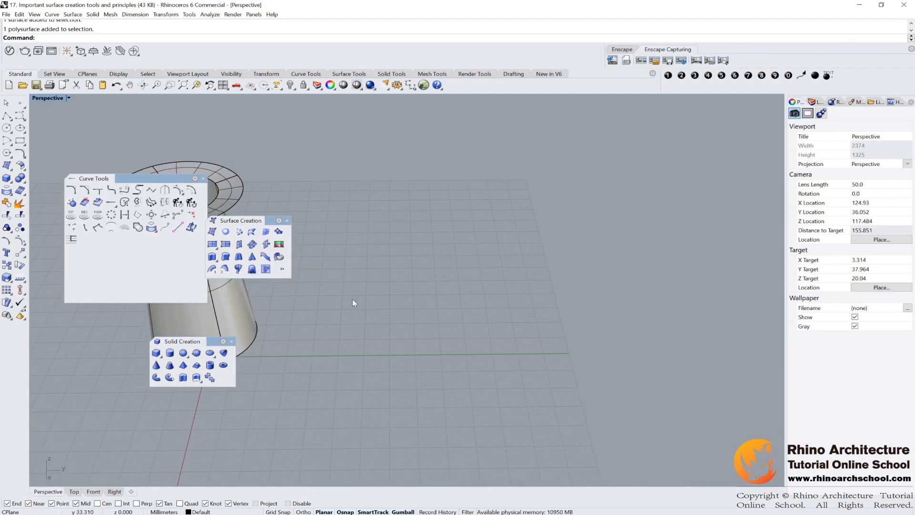
click(8, 179)
drag(61, 178, 244, 266)
click(218, 291)
click(543, 281)
scroll(510, 222, down, 9)
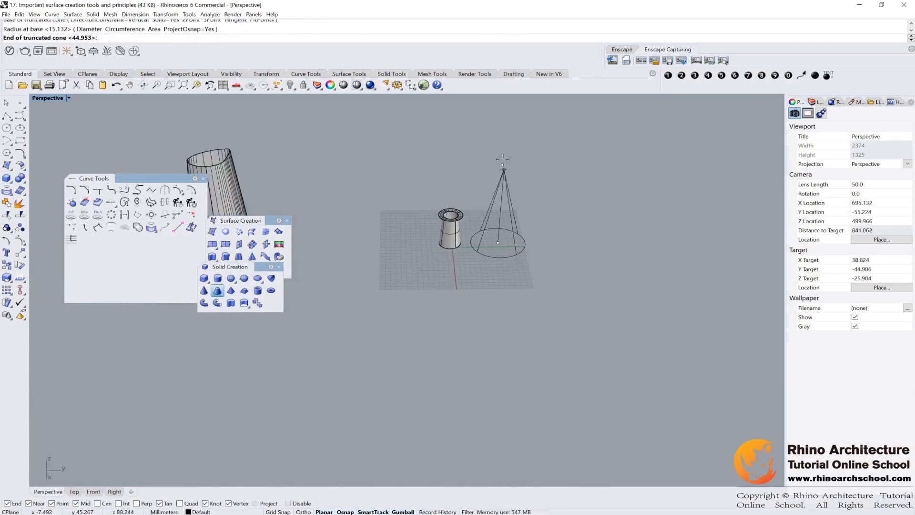
click(494, 129)
click(512, 138)
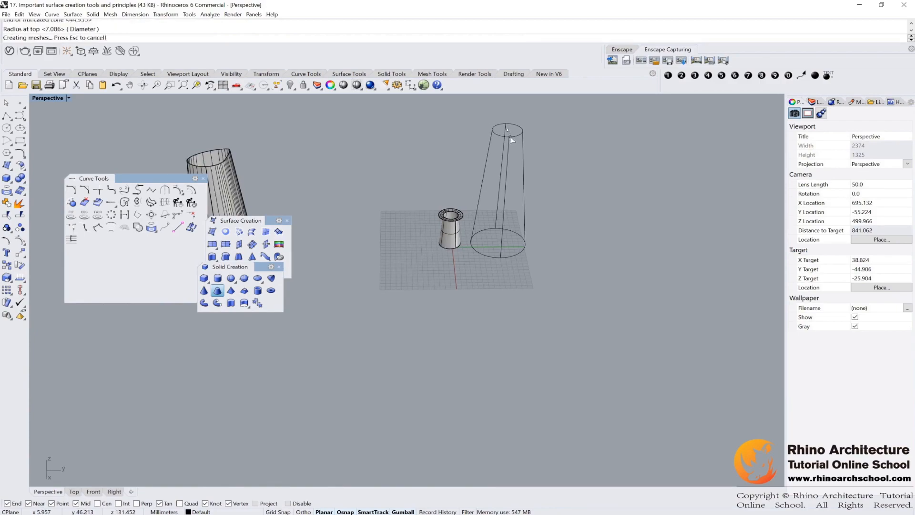
shift+right_drag(529, 155, 511, 284)
scroll(511, 283, up, 5)
drag(214, 269, 95, 316)
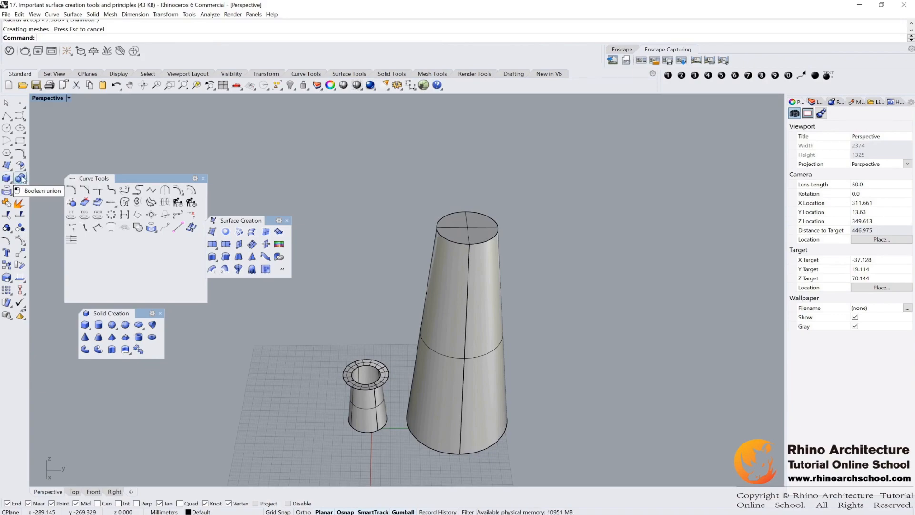
Step: Clear the three floating tool palettes from the viewport
scroll(448, 314, down, 4)
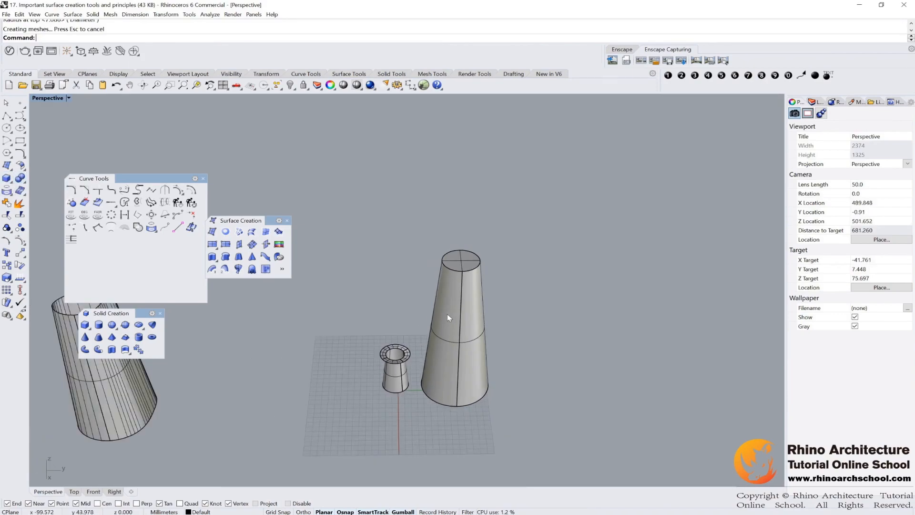
shift+right_drag(566, 337, 537, 308)
scroll(441, 278, up, 4)
right_drag(445, 279, 402, 248)
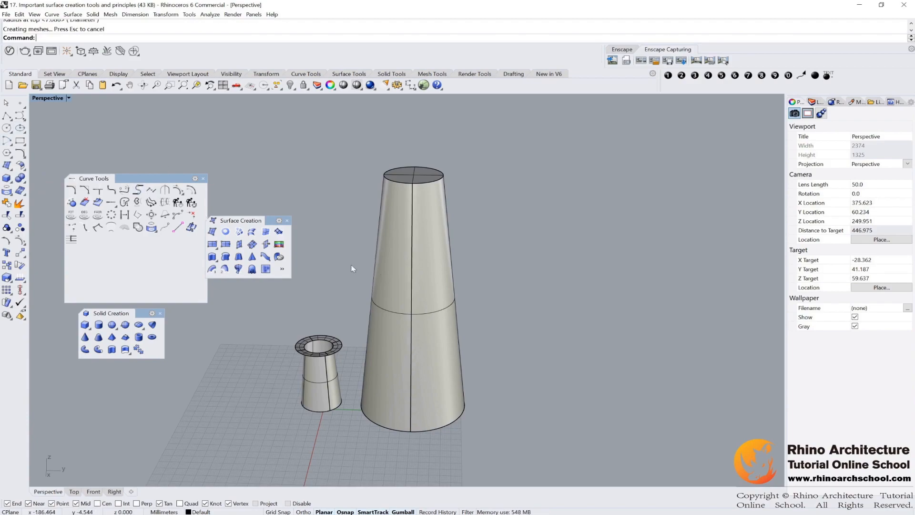
click(288, 221)
click(203, 179)
click(160, 313)
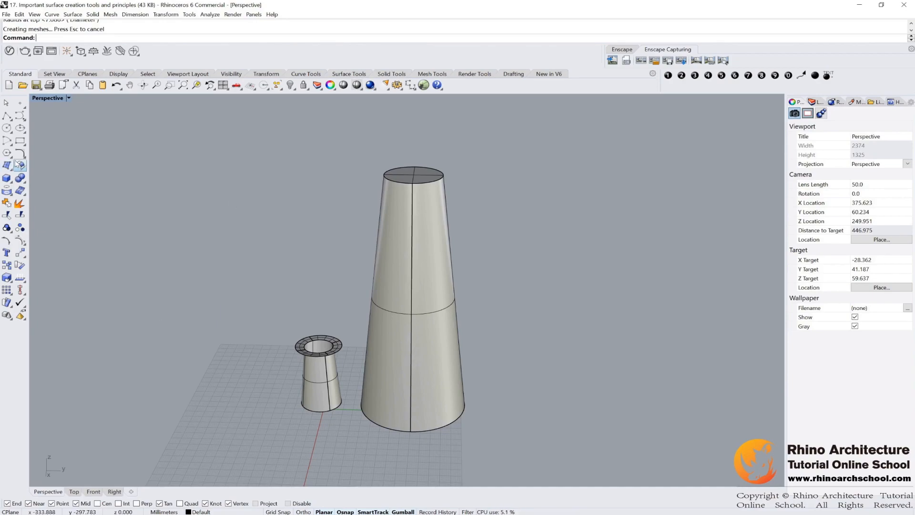
Step: Fillet the truncated cone's top edge with a radius of 5
click(23, 181)
drag(65, 174, 114, 205)
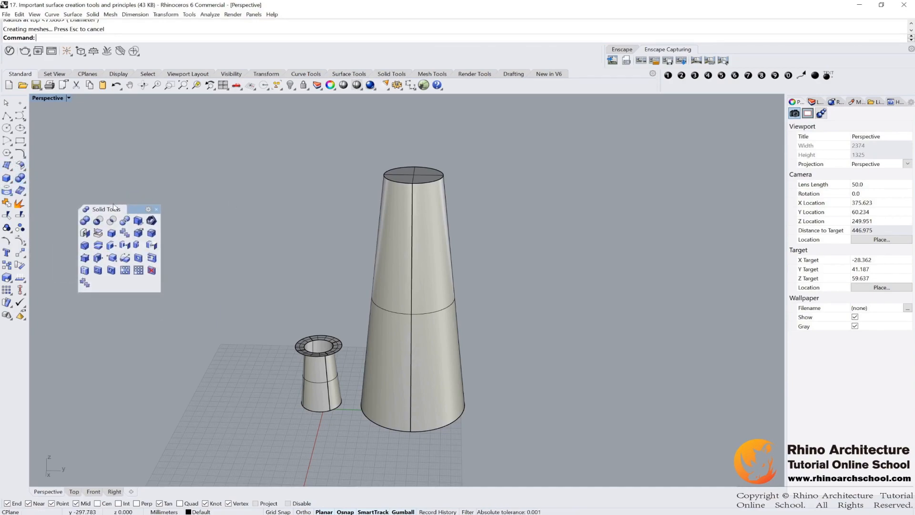
click(152, 235)
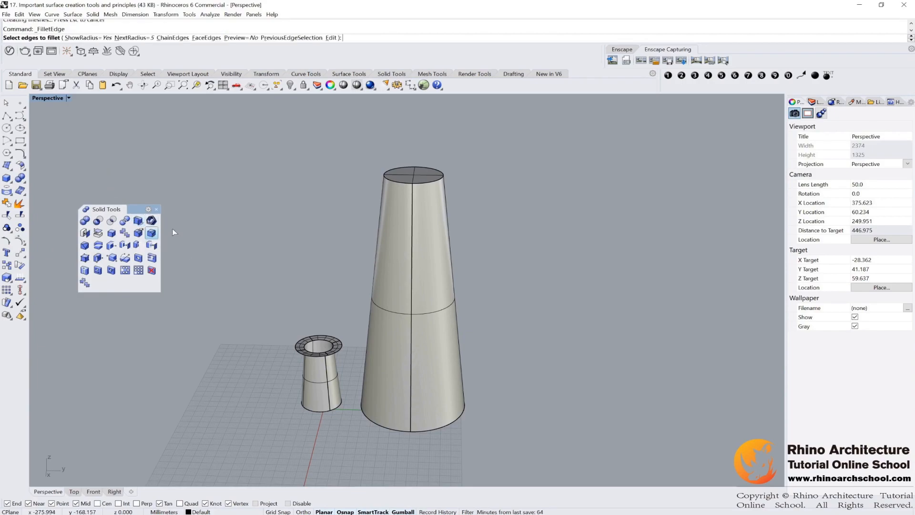
click(388, 181)
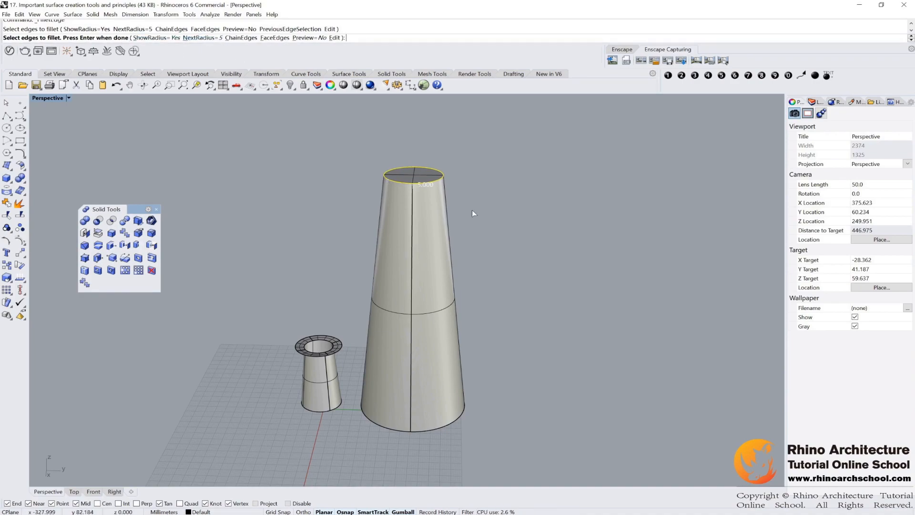
key(Return)
key(Return)
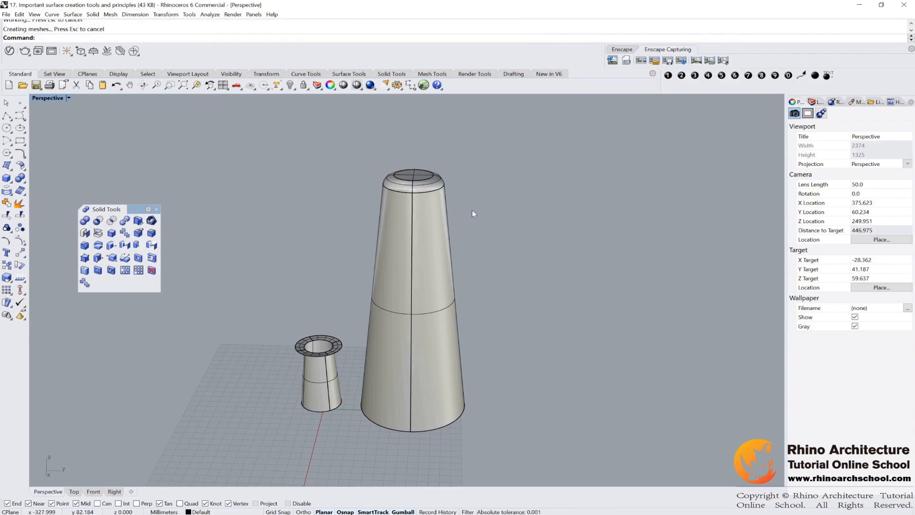
right_drag(391, 184, 418, 193)
right_drag(534, 292, 513, 257)
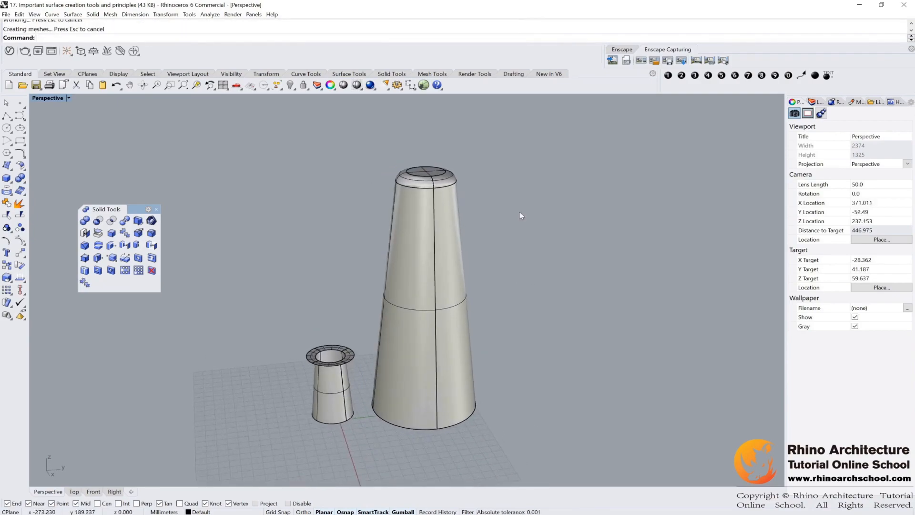
Step: Float the surface creation tools over the viewport and delete the small tube together with its flange
click(157, 209)
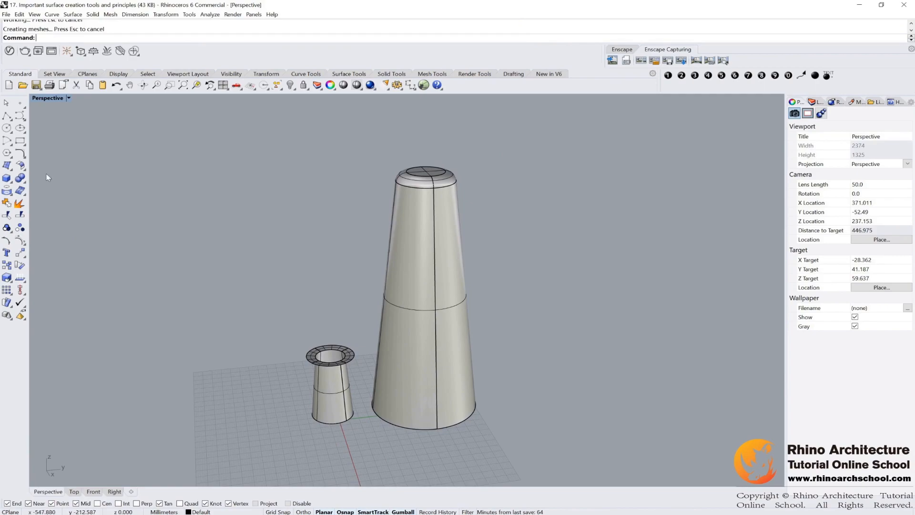
click(10, 171)
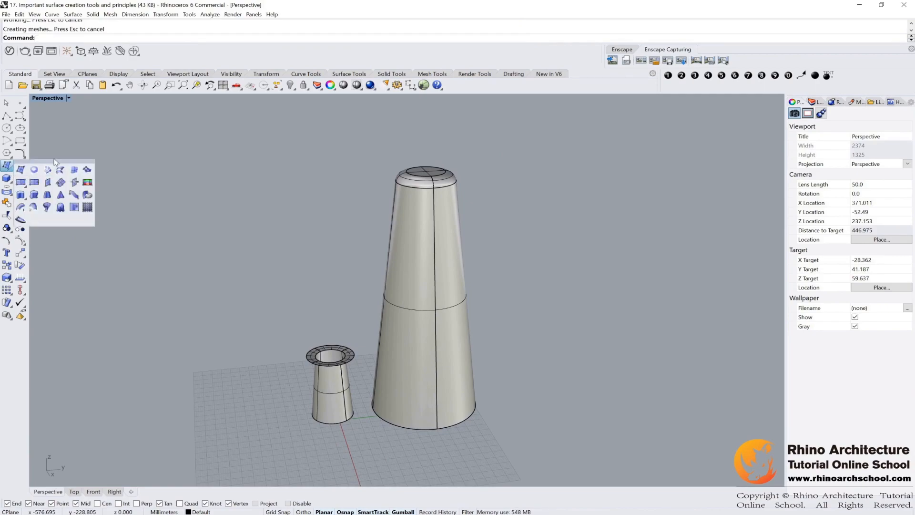
click(11, 169)
drag(28, 166, 115, 215)
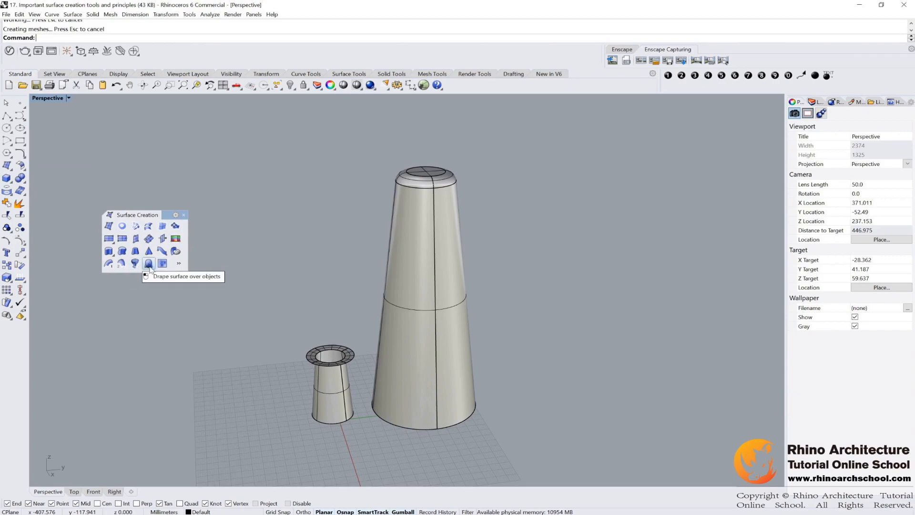
drag(353, 322, 307, 367)
key(Delete)
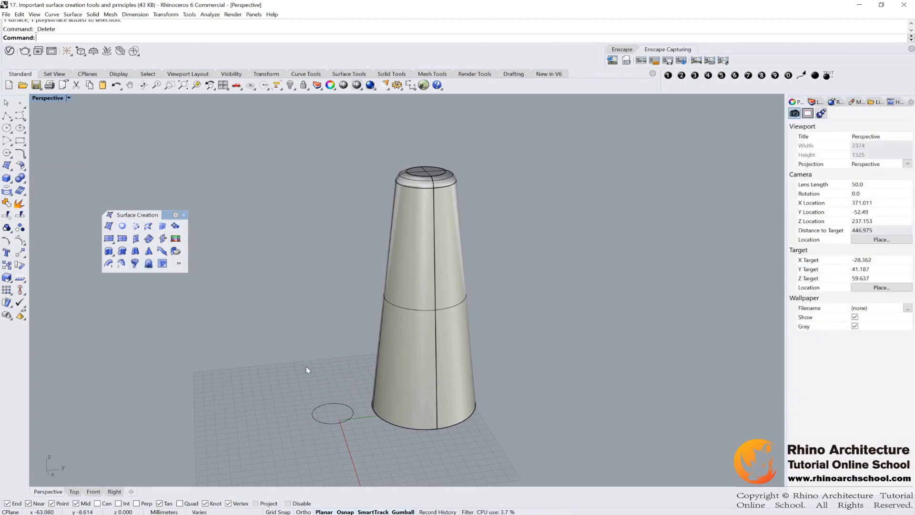
Step: Drape a surface over the filleted cone from the Top view with AutoSpacing=Yes, Spacing=2 and AutoDetectMaxDepth=Yes, using a rectangle around the cone
click(149, 263)
double_click(214, 39)
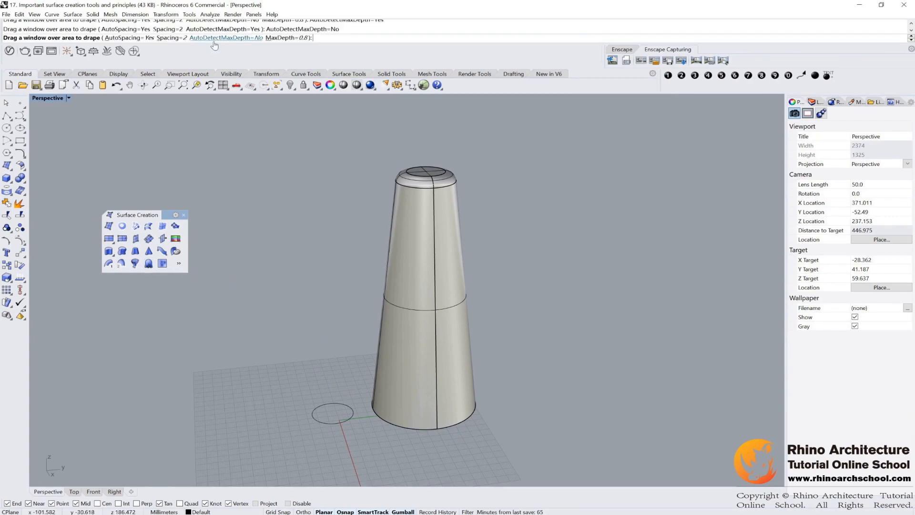
click(214, 38)
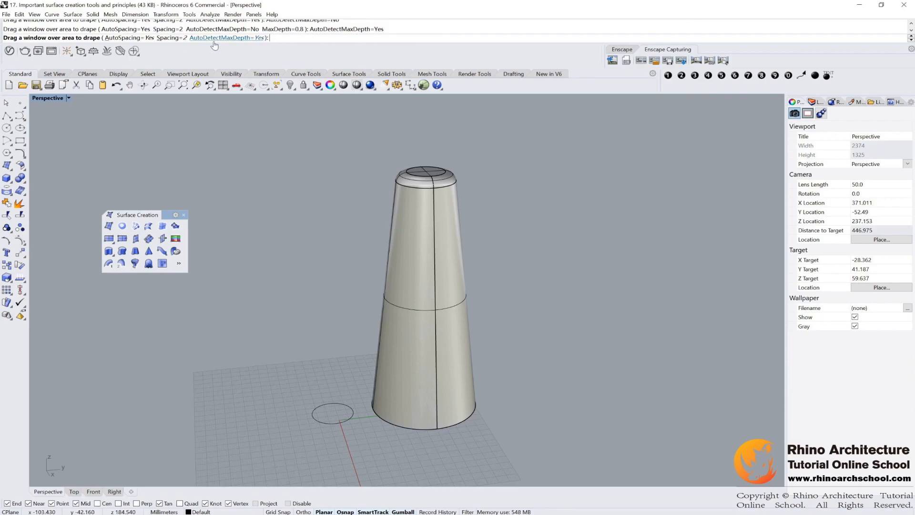
double_click(51, 98)
double_click(38, 98)
scroll(197, 155, down, 3)
right_drag(197, 156, 300, 246)
mouse_move(252, 153)
mouse_down()
mouse_move(558, 386)
mouse_move(500, 348)
mouse_move(585, 377)
mouse_up()
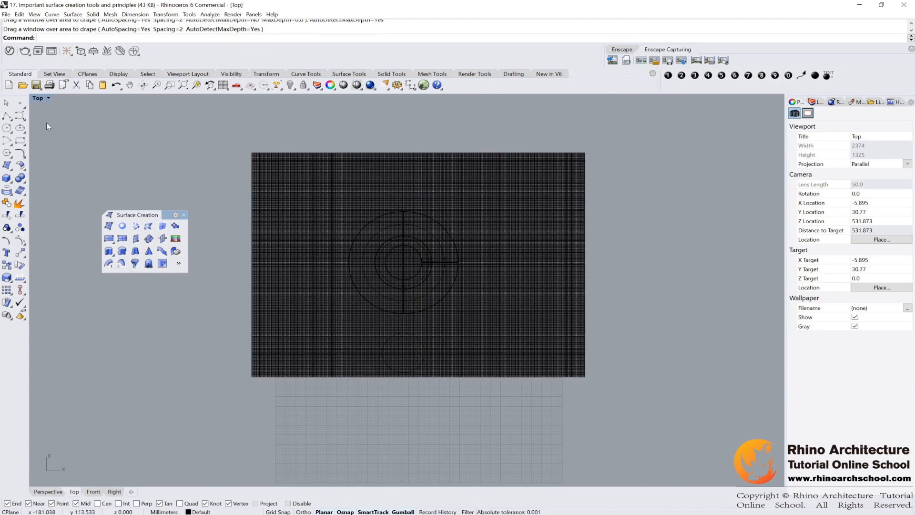
double_click(39, 99)
double_click(424, 100)
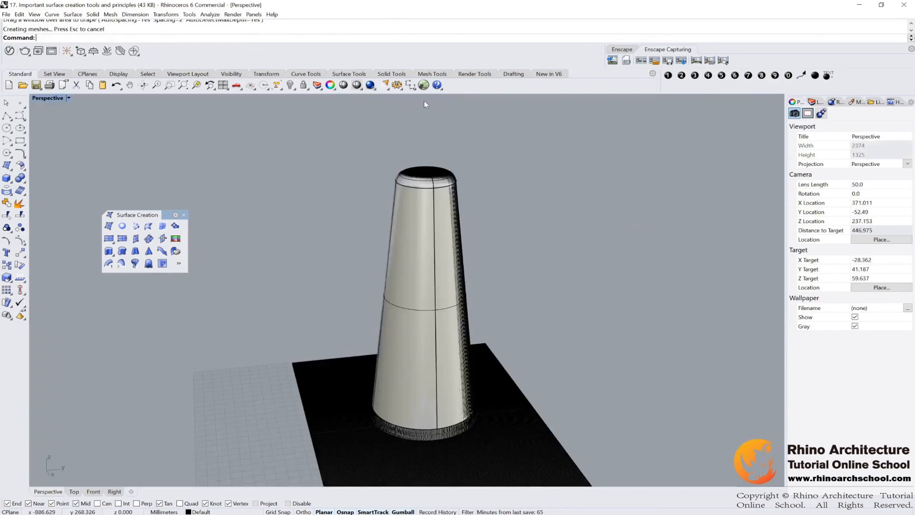
Step: Move the draped surface away from the cone so both stand apart
right_drag(398, 263, 465, 274)
drag(576, 385, 276, 378)
mouse_move(276, 378)
right_down()
mouse_move(359, 327)
mouse_move(363, 231)
mouse_move(269, 267)
mouse_move(490, 272)
mouse_move(517, 221)
mouse_move(376, 304)
right_up()
shift+right_drag(482, 301, 364, 300)
click(275, 275)
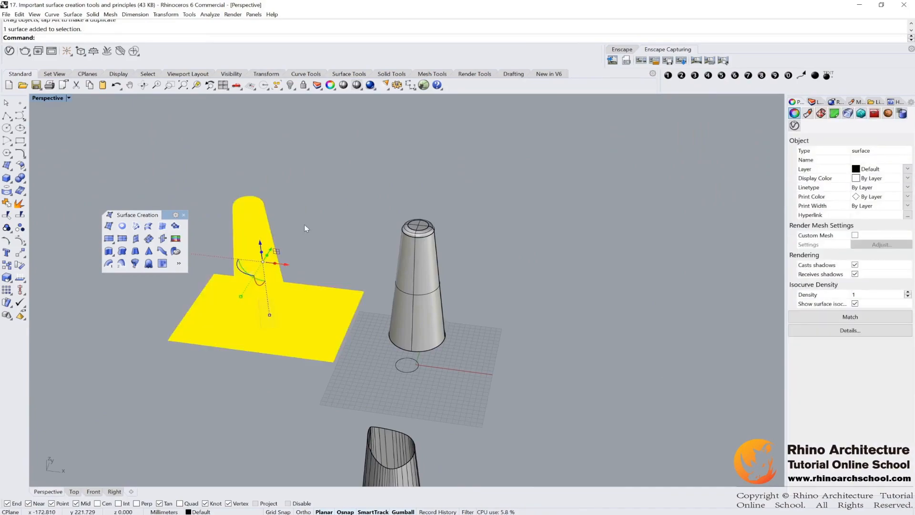
scroll(304, 248, up, 5)
click(396, 291)
mouse_move(364, 313)
mouse_down()
mouse_move(124, 210)
mouse_move(224, 194)
mouse_up()
click(373, 251)
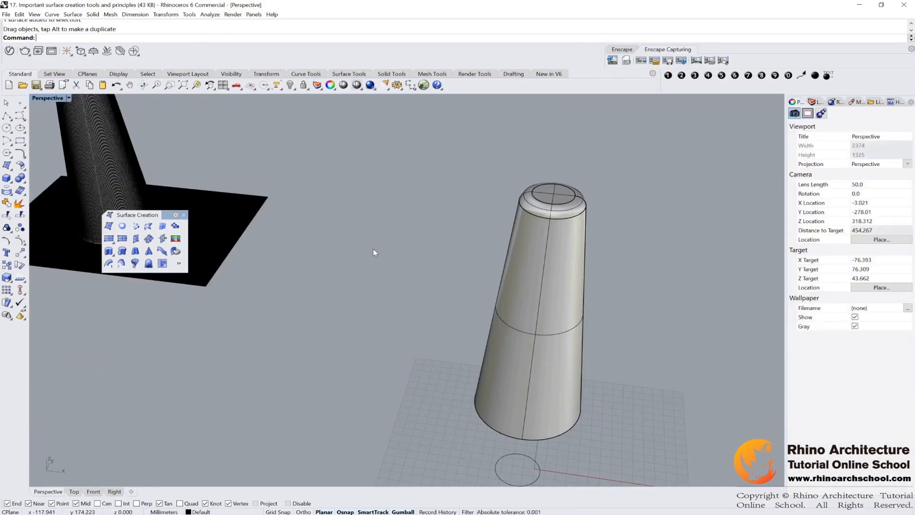
Step: Drape a second surface over the cone from the Top view with AutoDetectMaxDepth=No and MaxDepth=0.7, using a wider rectangle
click(152, 268)
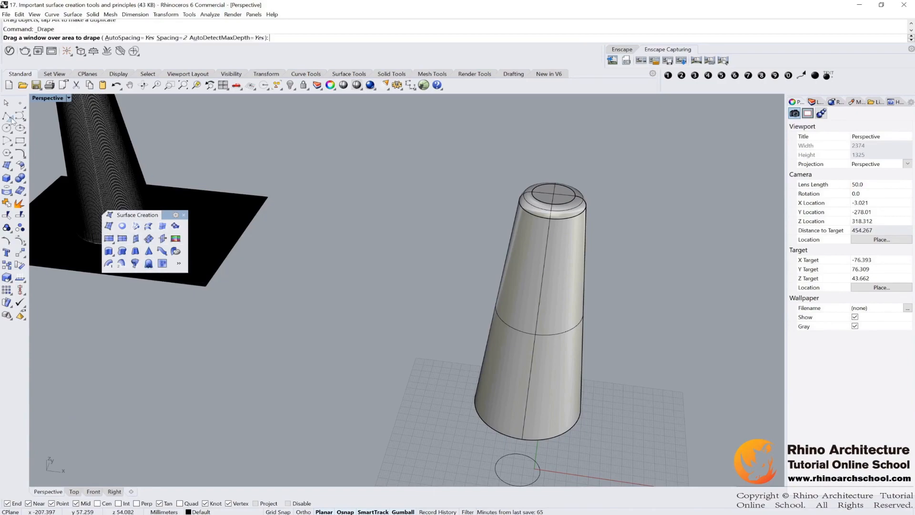
double_click(50, 98)
double_click(38, 97)
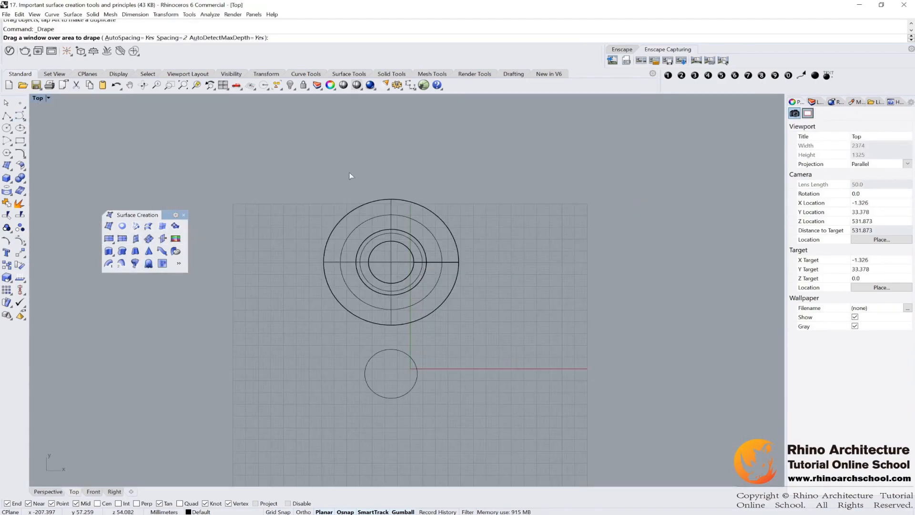
click(240, 41)
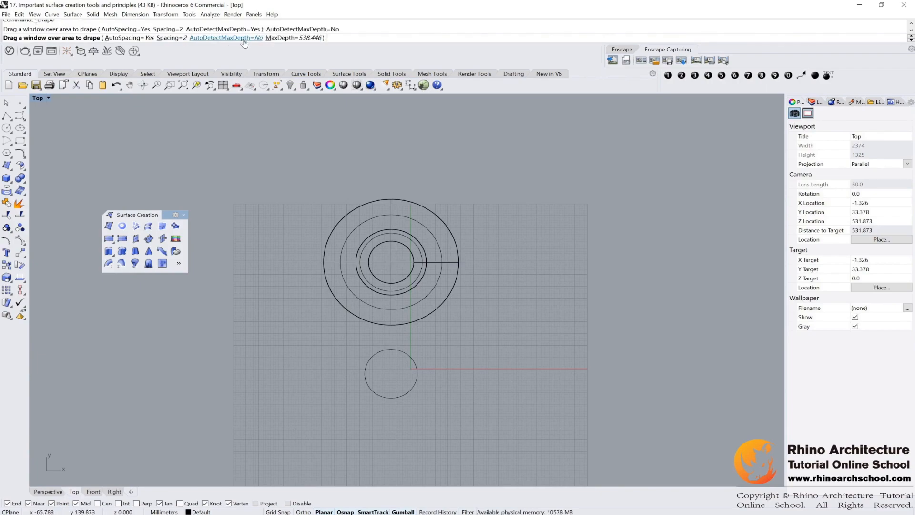
click(281, 38)
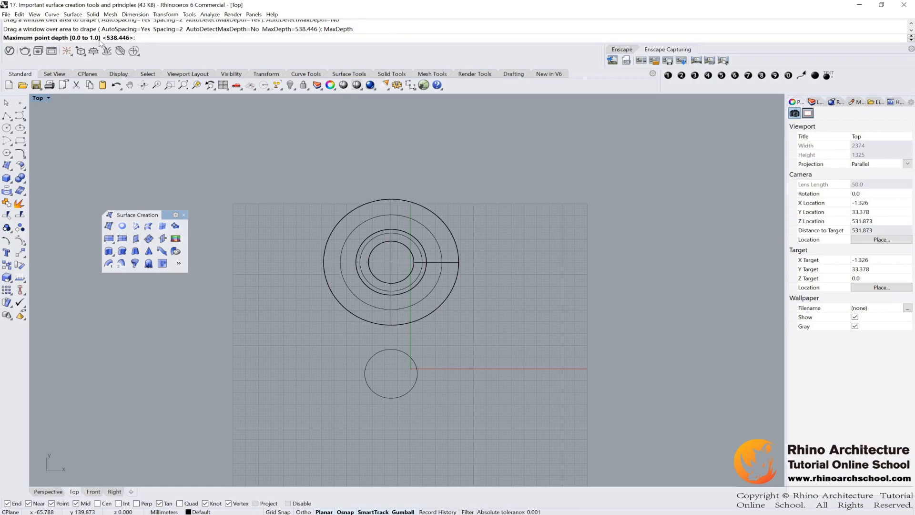
text(0.7)
key(Return)
drag(214, 133, 637, 384)
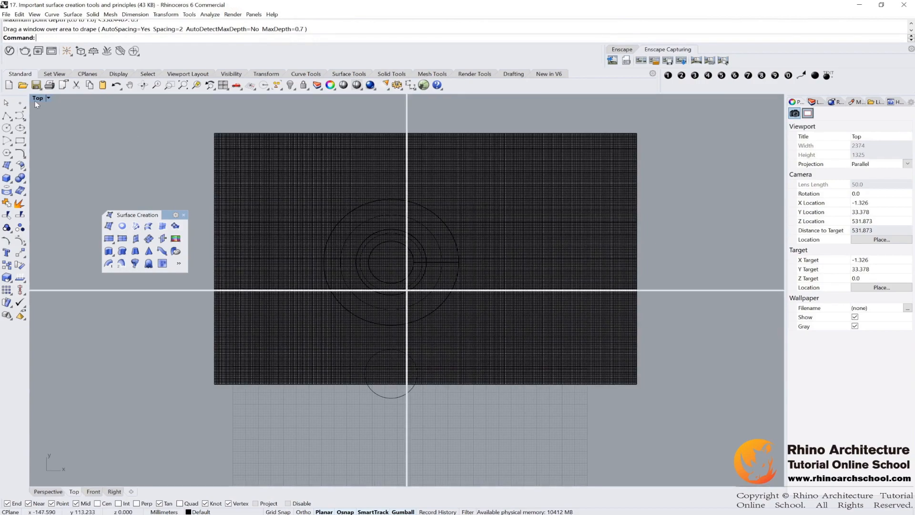
double_click(37, 98)
double_click(436, 98)
Step: Move the second draped surface off the cone and compare its shape with the original solid
right_drag(468, 293, 527, 296)
scroll(464, 295, down, 6)
scroll(467, 318, up, 6)
right_drag(468, 319, 501, 285)
click(501, 273)
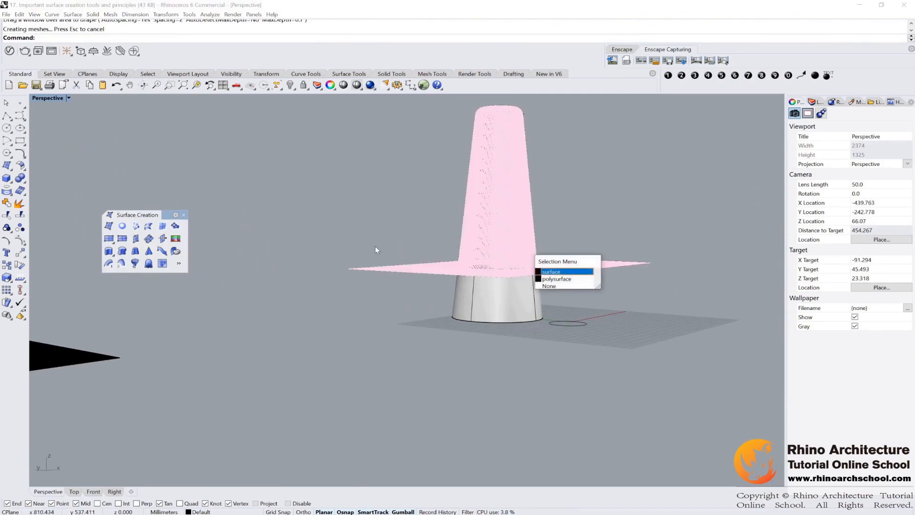
click(551, 271)
drag(540, 261, 324, 265)
right_drag(536, 276, 522, 275)
right_drag(584, 198, 508, 217)
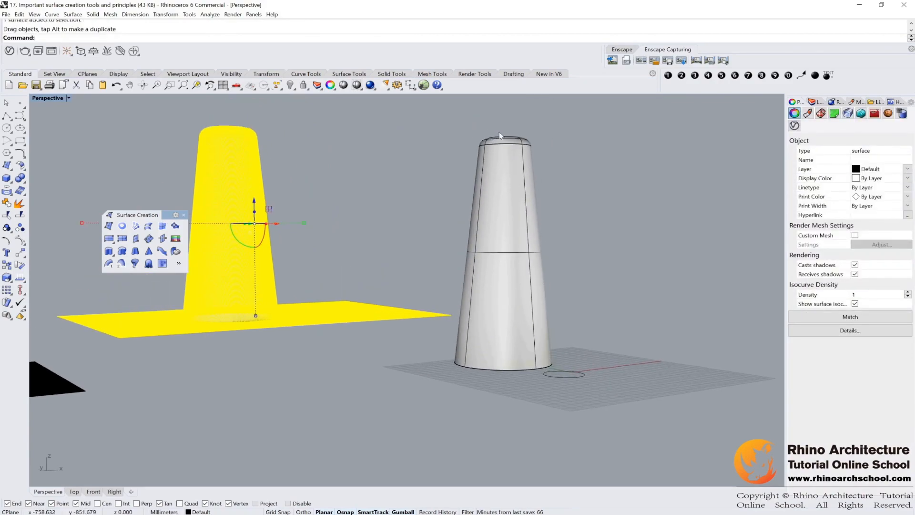
right_drag(515, 373, 528, 371)
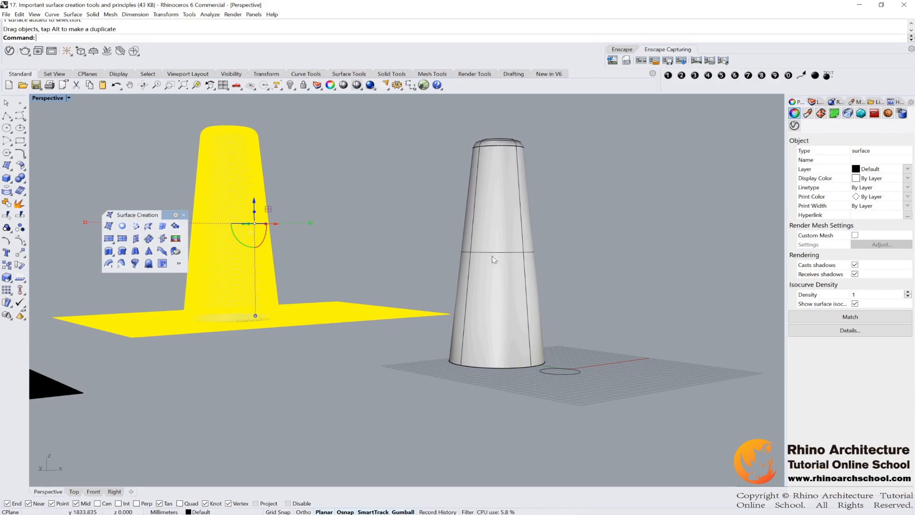
click(625, 281)
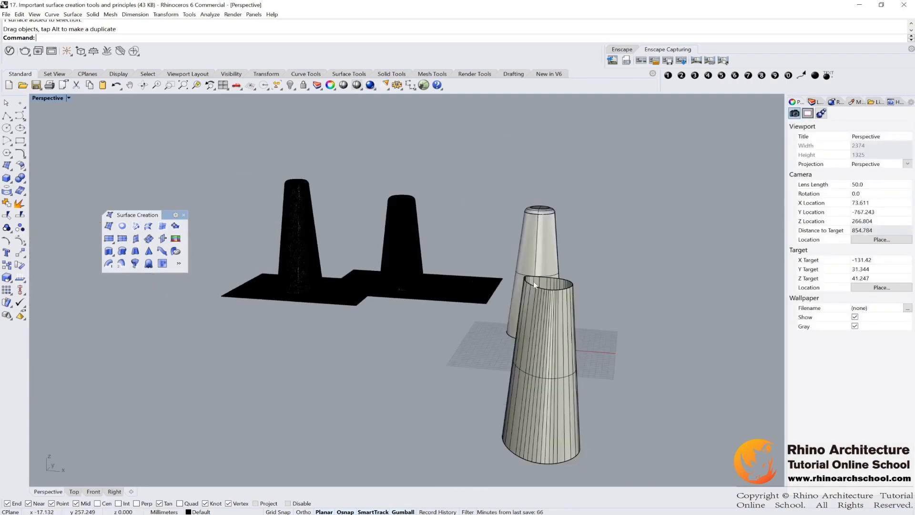
Step: Delete both draped surfaces and move the surface creation tools out of the way
right_drag(533, 282, 488, 273)
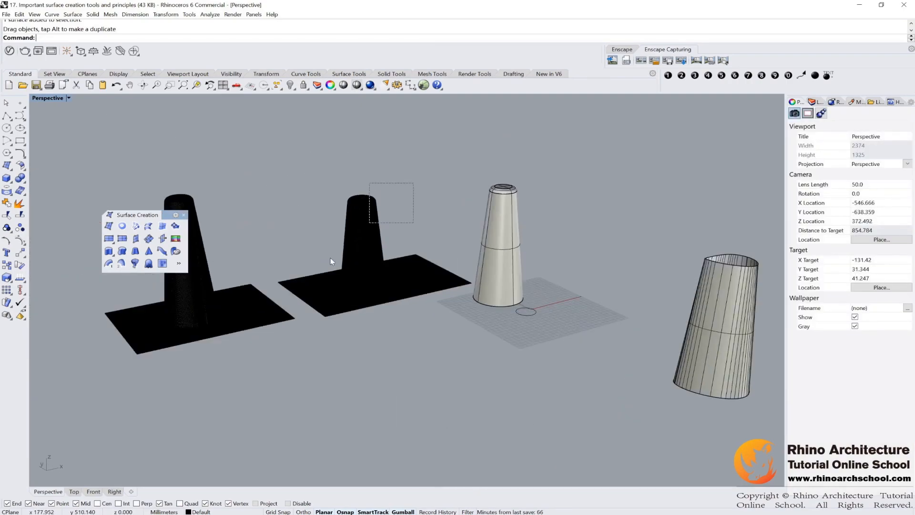
drag(332, 261, 193, 322)
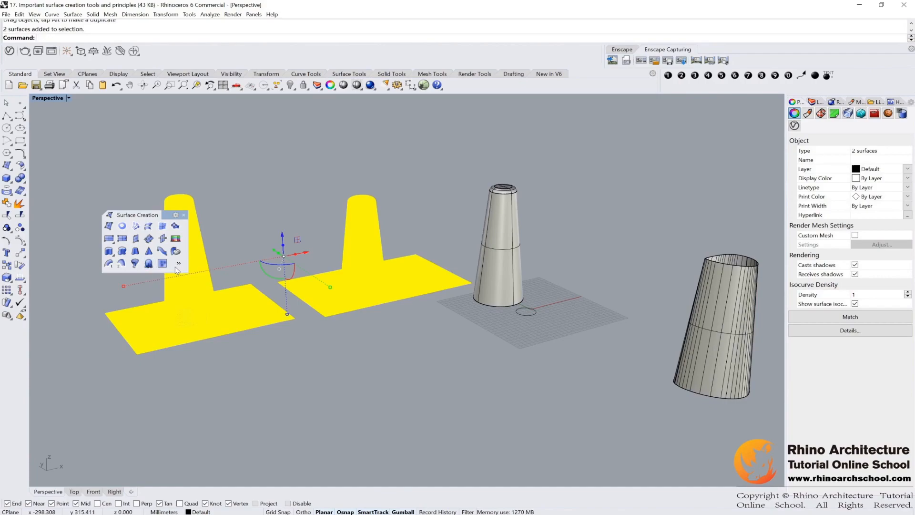
key(Delete)
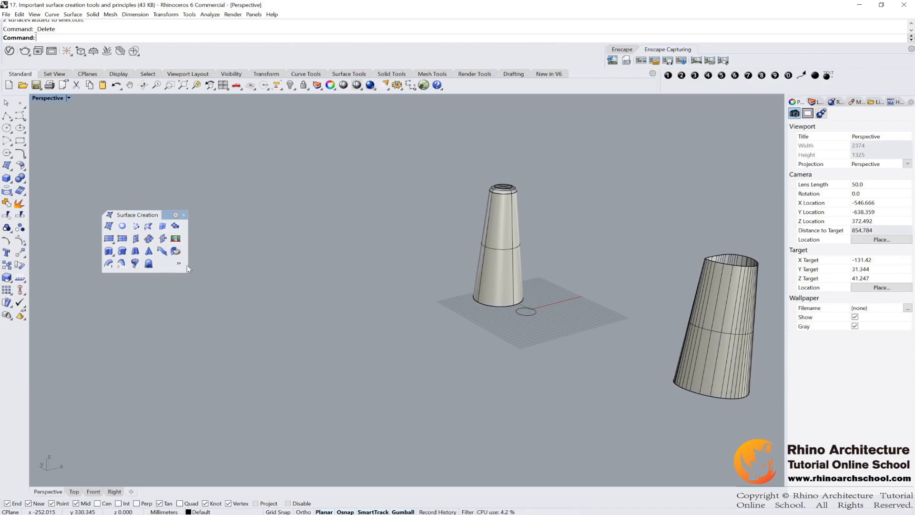
drag(157, 215, 147, 159)
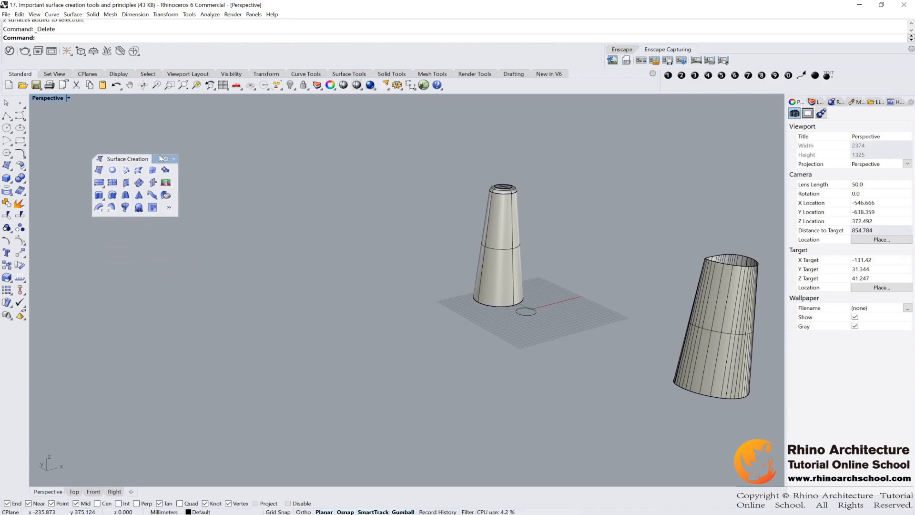
Step: Start a Heightfield surface from the Logo image in the 17. Important surface creation tools folder
click(153, 207)
drag(176, 25, 210, 44)
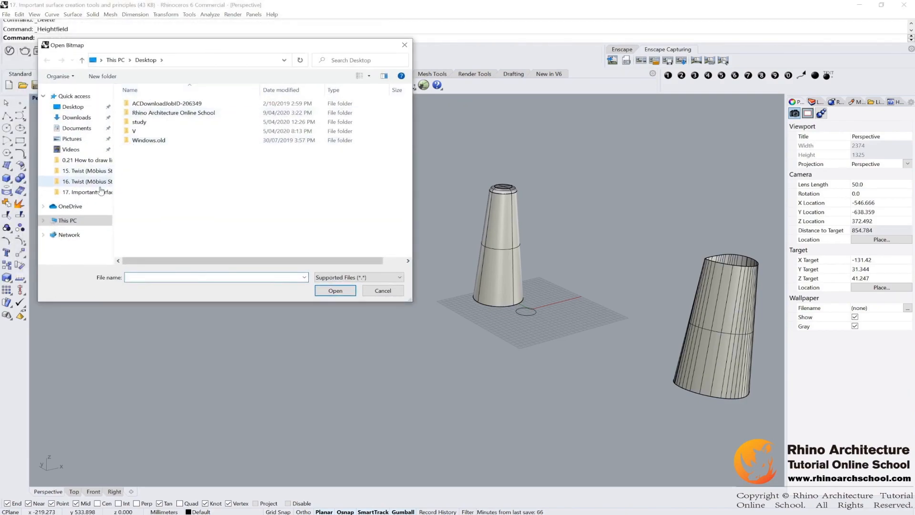
click(86, 193)
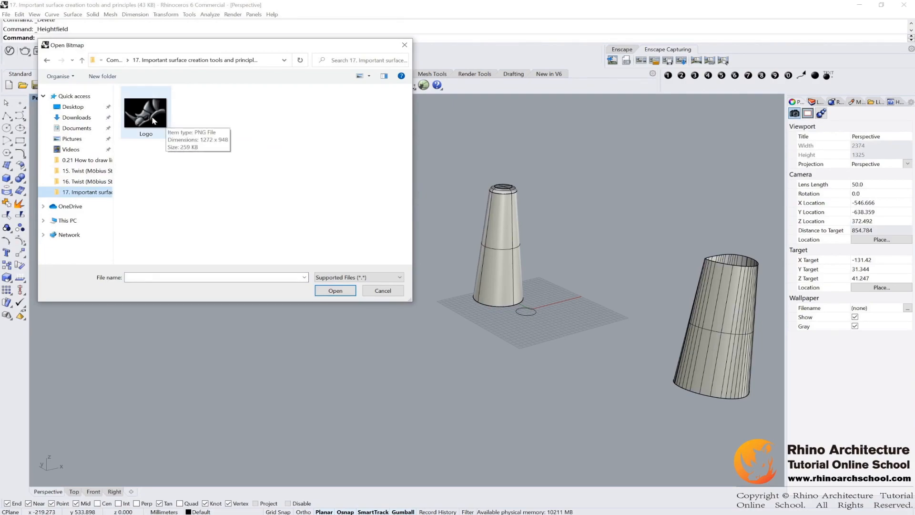
click(153, 120)
click(333, 293)
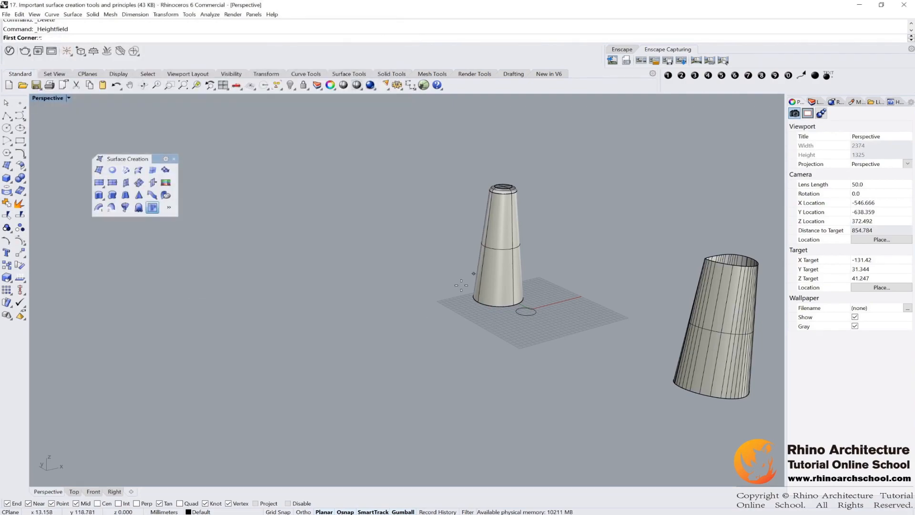
Step: Place the heightfield rectangle beside the cone with 100 x 100 samples, 10 mm height and a surface with control points at sample locations
scroll(385, 306, down, 3)
right_drag(385, 306, 365, 325)
click(254, 303)
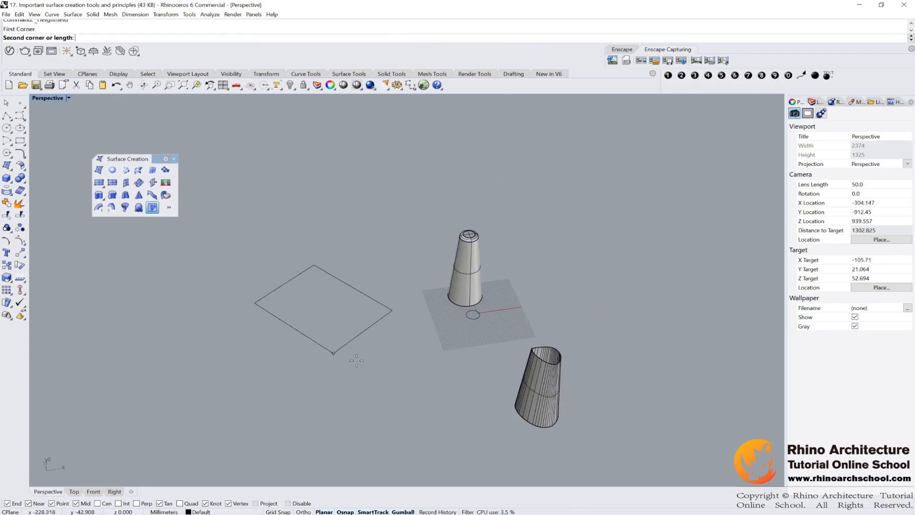
click(402, 295)
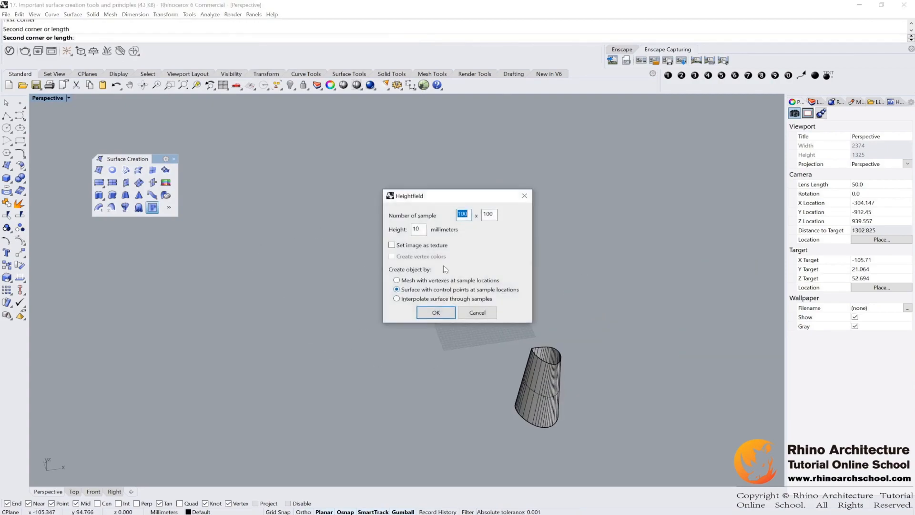
drag(427, 200, 404, 191)
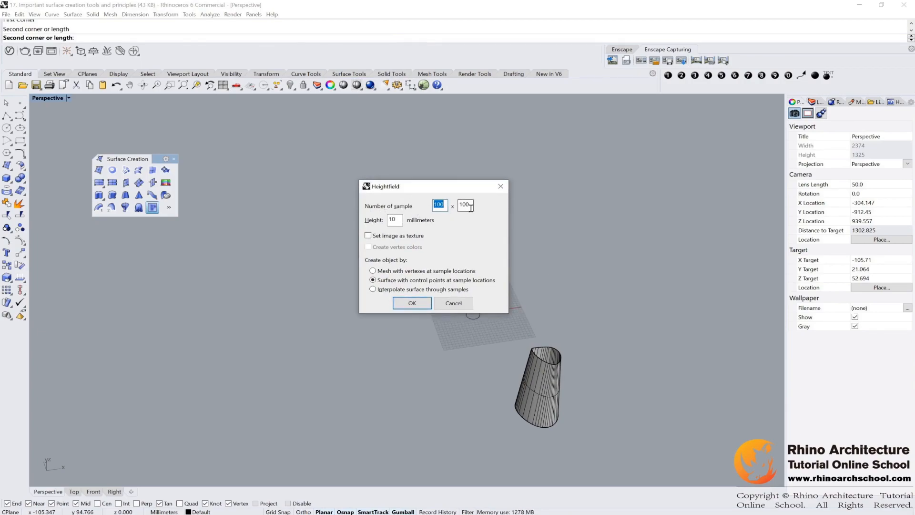
click(412, 303)
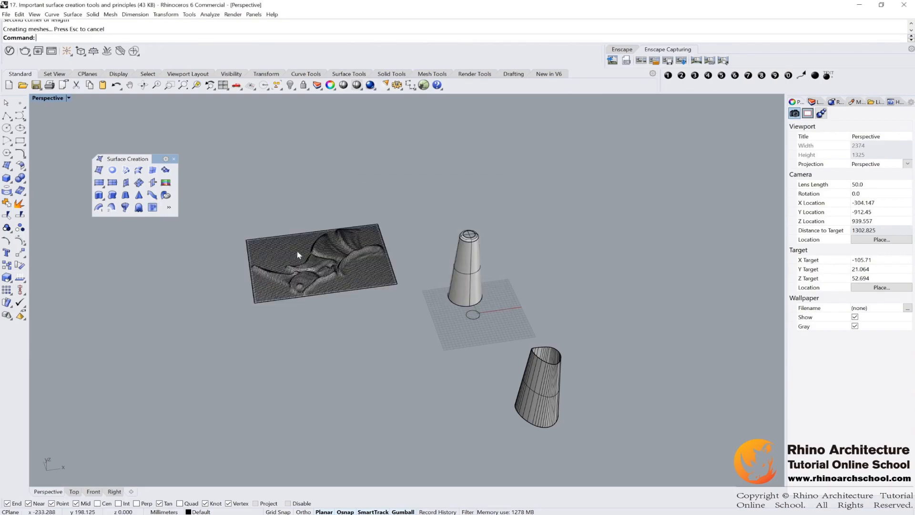
Step: Examine the relief and isocurve density of the new heightfield surface up close
scroll(298, 255, up, 18)
right_drag(298, 255, 234, 238)
shift+right_drag(233, 238, 420, 270)
scroll(423, 283, down, 5)
scroll(417, 269, down, 8)
right_drag(290, 305, 319, 328)
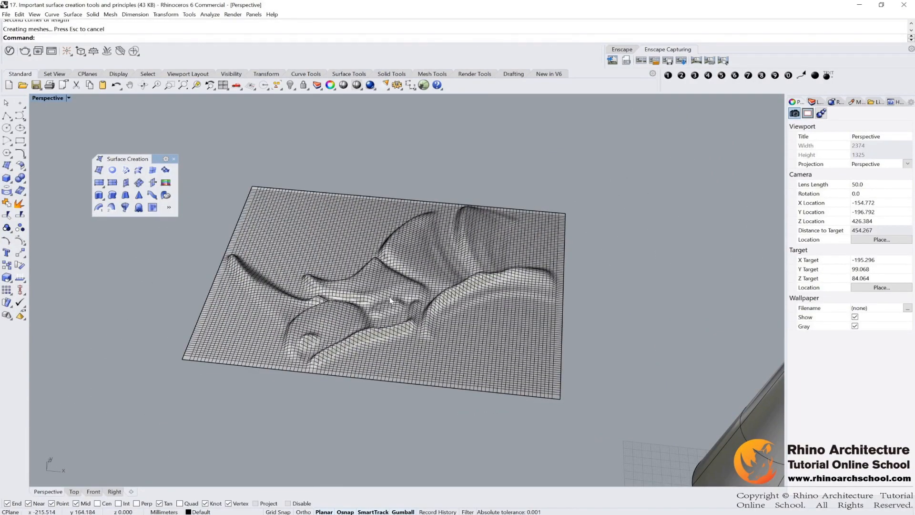
Step: Create a second, coarser heightfield from the Logo image beside the first one, using fewer sample points
click(153, 207)
click(153, 119)
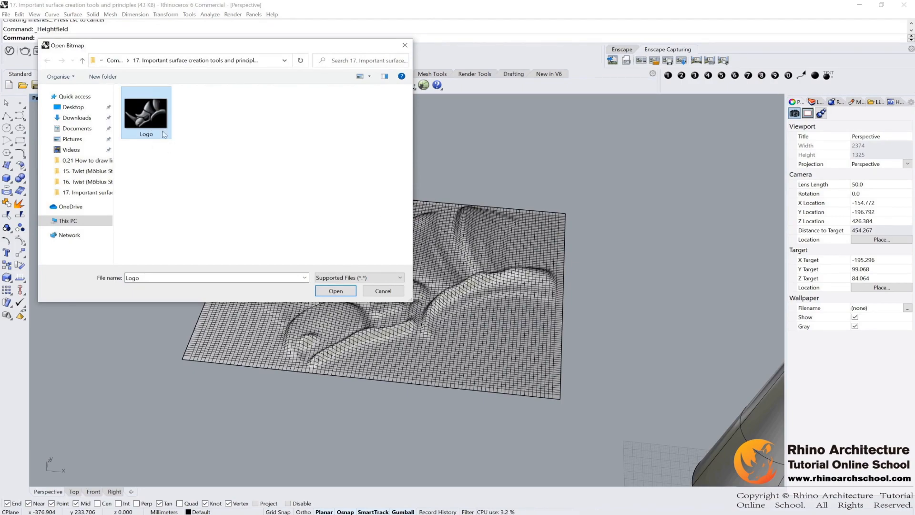
double_click(145, 115)
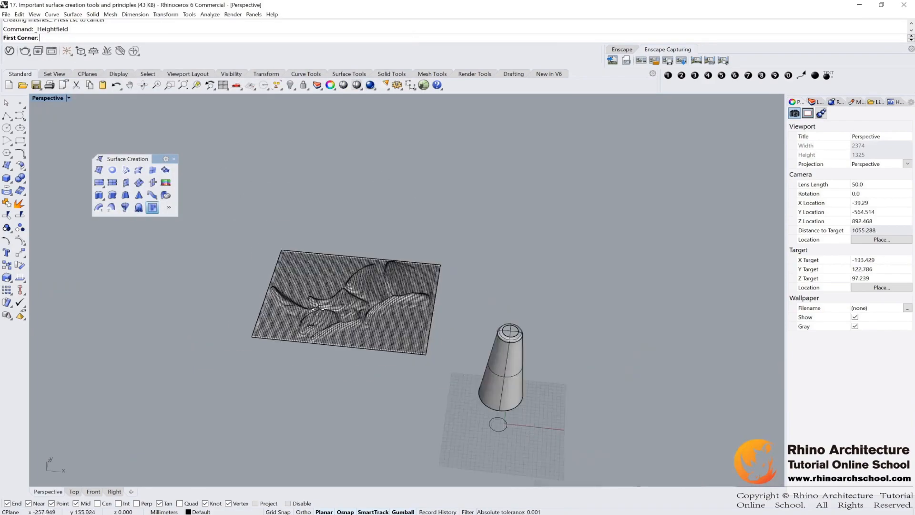
click(244, 301)
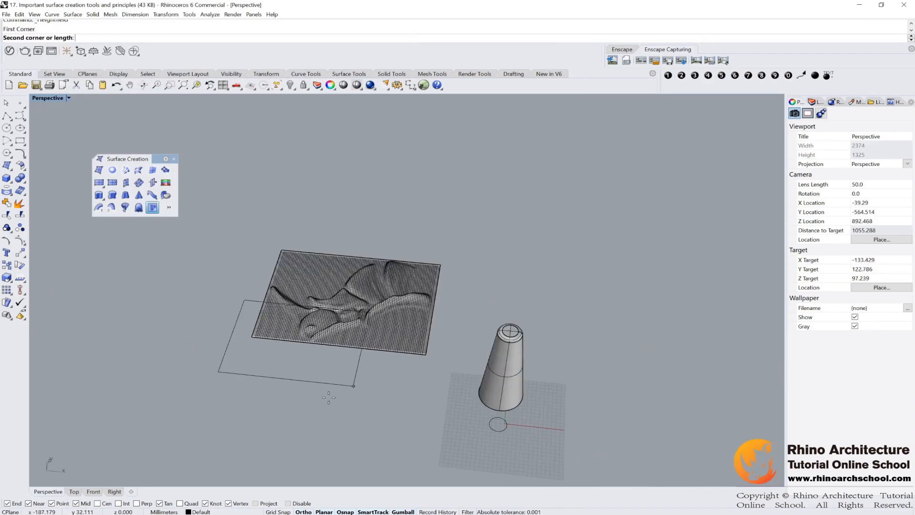
click(88, 354)
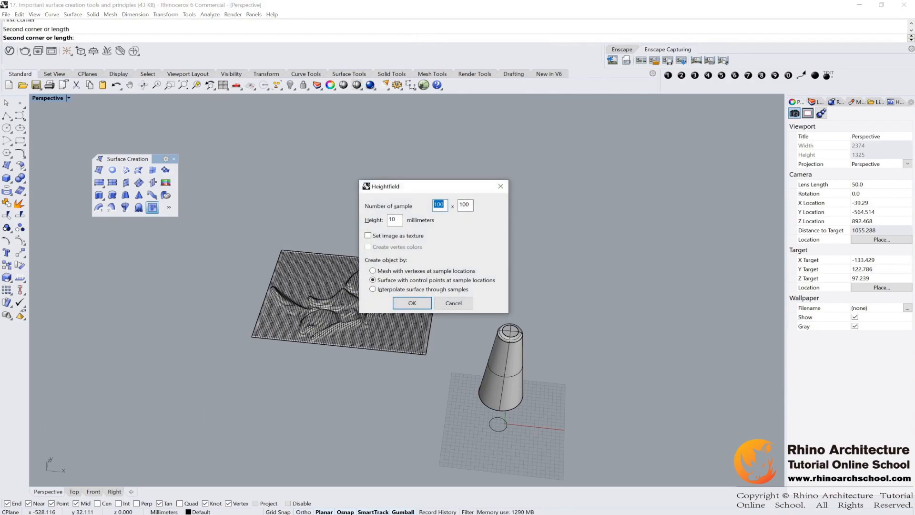
key(Tab)
click(412, 303)
Step: Examine the coarse heightfield's relief and isocurve grid from several angles
scroll(350, 354, down, 3)
scroll(350, 355, up, 6)
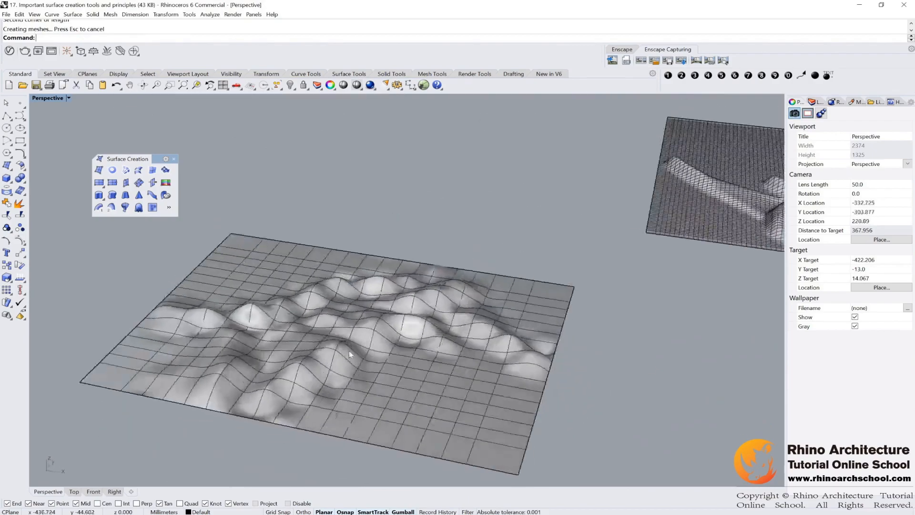
scroll(351, 355, down, 6)
right_drag(353, 347, 365, 334)
right_drag(506, 354, 461, 347)
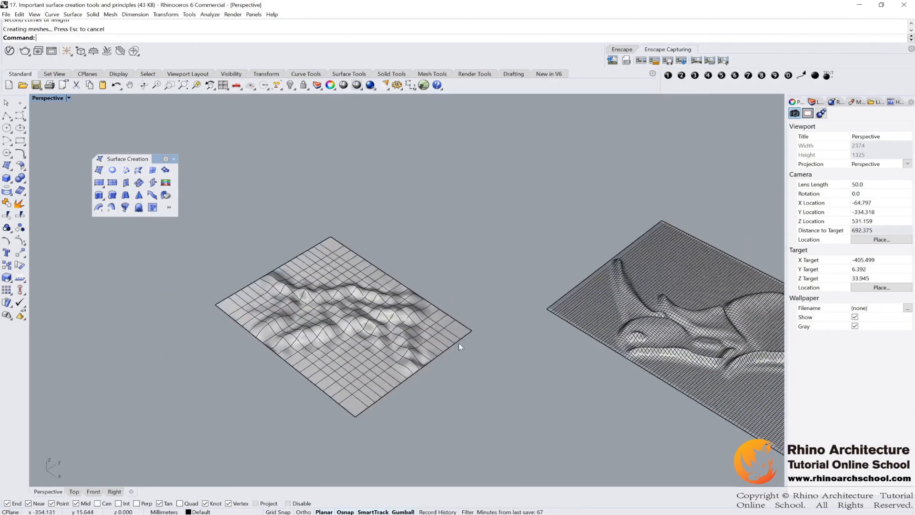
right_drag(336, 327, 401, 355)
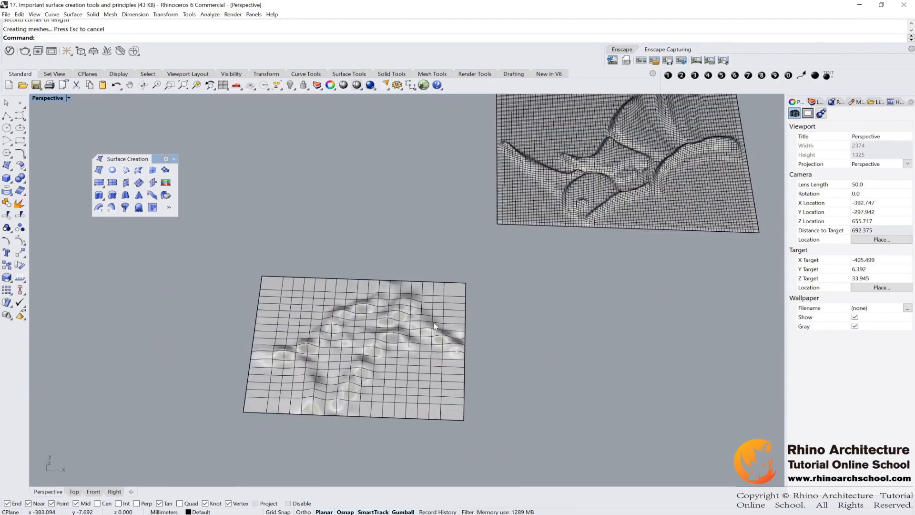
Step: Select the dense heightfield and examine how closely its relief follows the Logo image
click(572, 206)
shift+right_drag(650, 262, 551, 334)
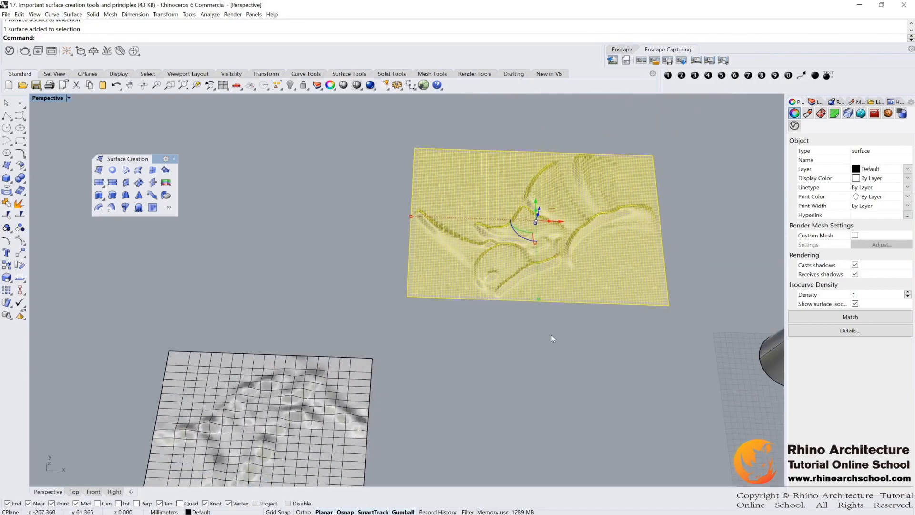
click(551, 334)
scroll(533, 271, up, 5)
click(534, 272)
scroll(533, 272, down, 3)
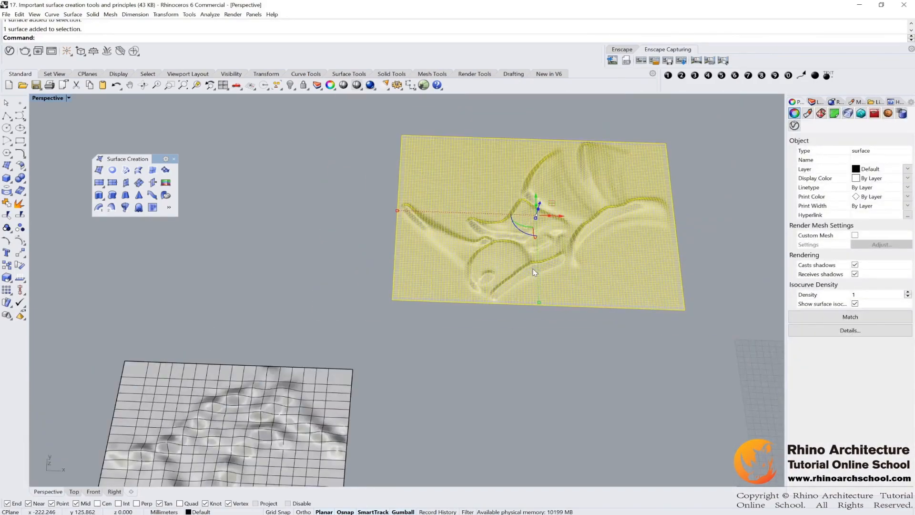
scroll(503, 226, down, 4)
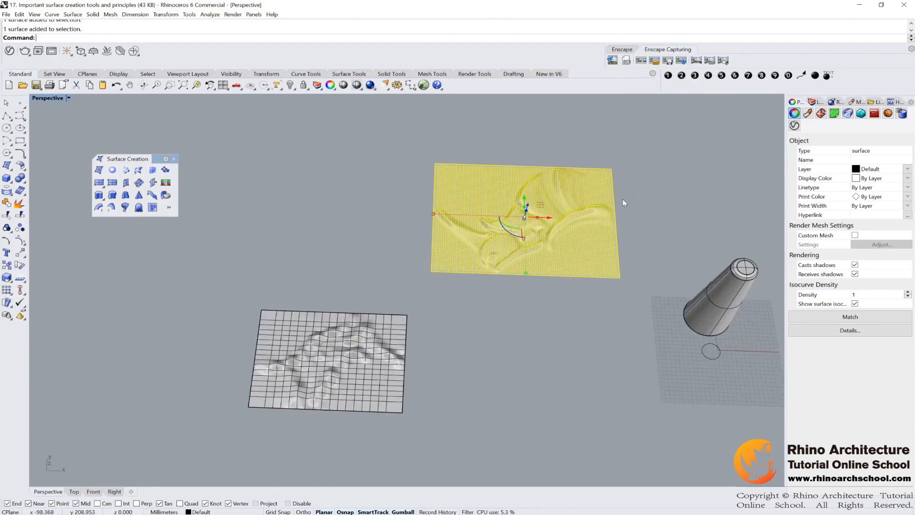
scroll(624, 200, up, 4)
click(646, 195)
right_drag(601, 241, 583, 262)
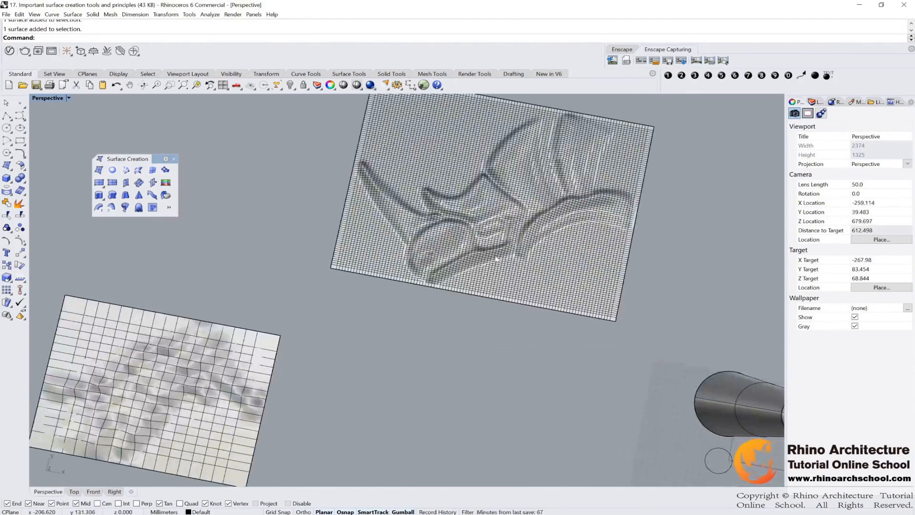
Step: Compare the coarse and dense heightfield surfaces for detail from different viewpoints
scroll(362, 324, down, 5)
shift+right_drag(362, 324, 517, 273)
click(451, 289)
scroll(452, 288, up, 6)
right_drag(452, 286, 462, 274)
right_drag(523, 271, 384, 316)
click(551, 255)
scroll(384, 317, down, 8)
shift+right_drag(528, 270, 411, 310)
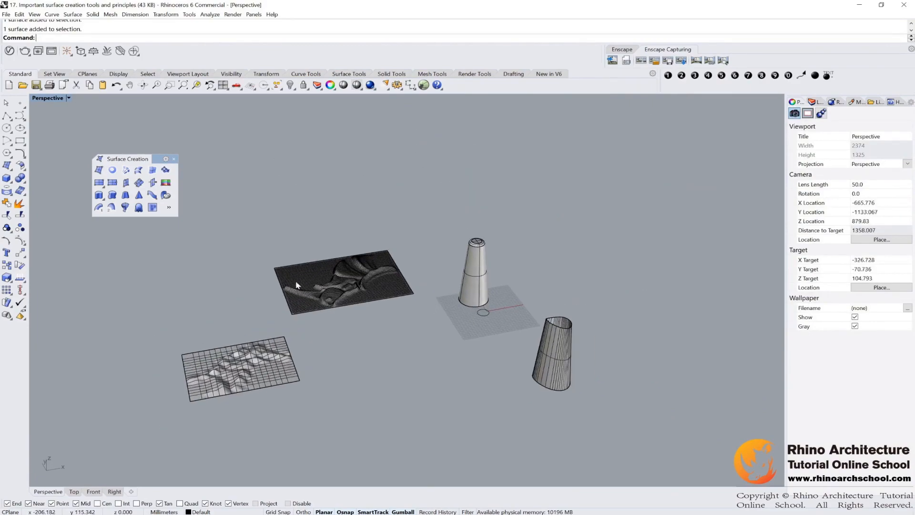
Step: Shift the surface creation tools up slightly and move the two heightfields next to each other in front of the cone
drag(154, 163, 153, 148)
drag(307, 302, 368, 378)
drag(267, 351, 309, 363)
click(299, 313)
Step: Place number dot 1 beside the surface creation tools' extrusion row and two dots numbered 2 below the tools' bottom row
click(668, 75)
click(81, 184)
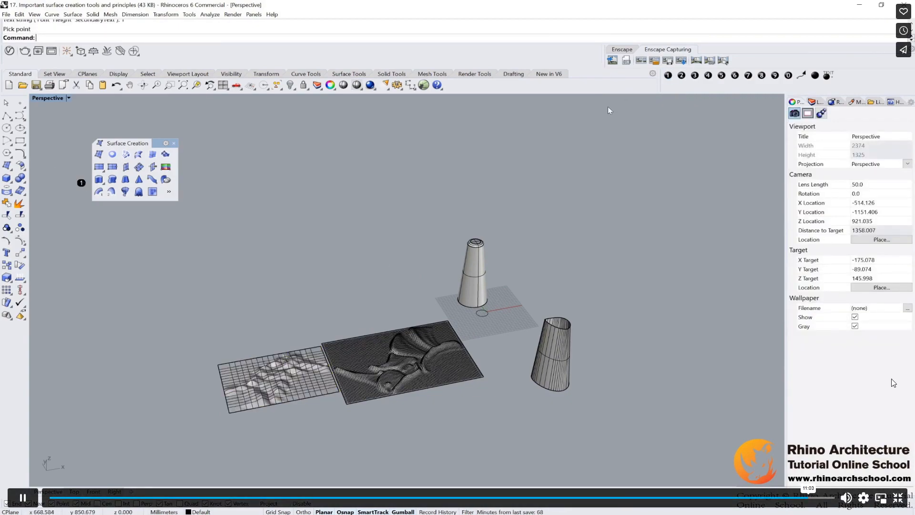
click(682, 75)
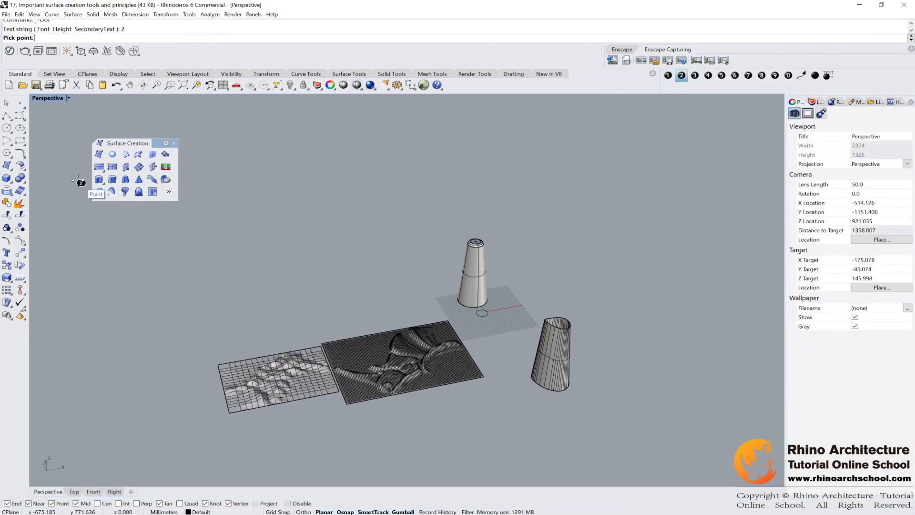
click(110, 209)
click(681, 75)
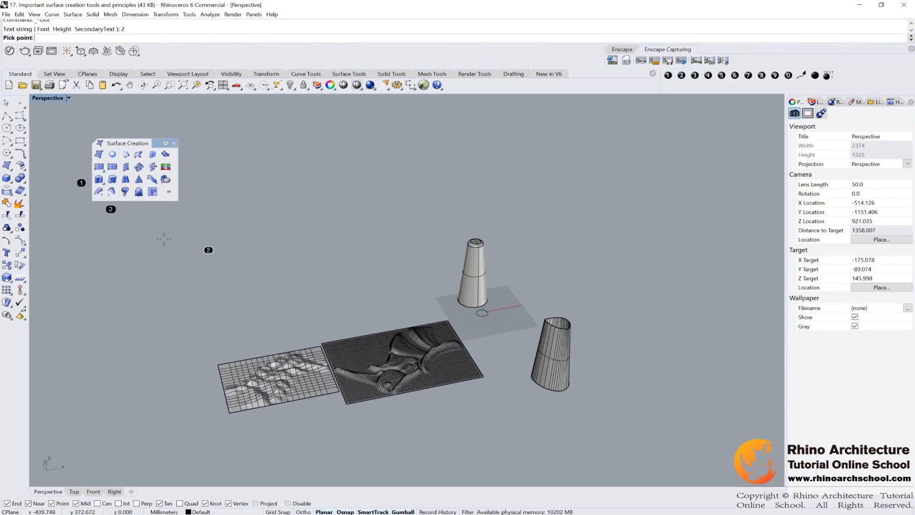
click(126, 211)
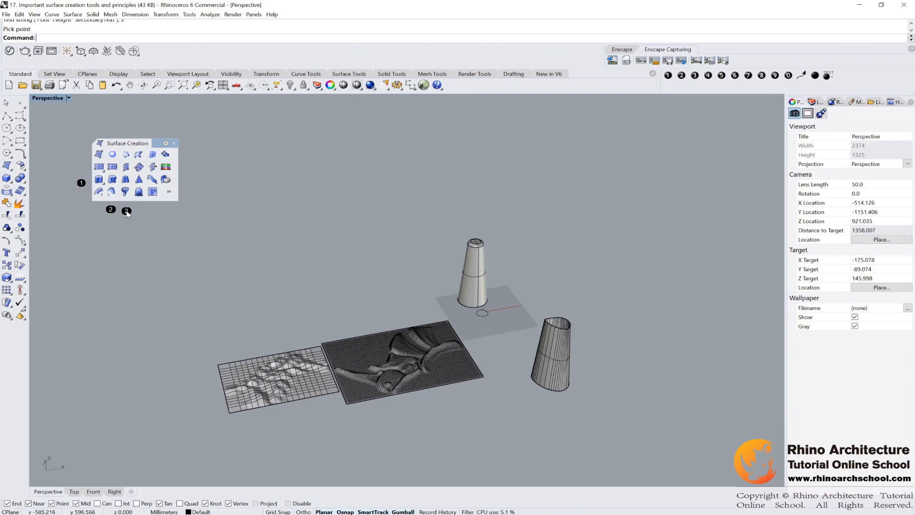
Step: Add two dots numbered 4 below the surface creation tools, plus dots 6 and 7 side by side beneath the existing dots
click(708, 76)
click(154, 207)
click(708, 75)
click(171, 208)
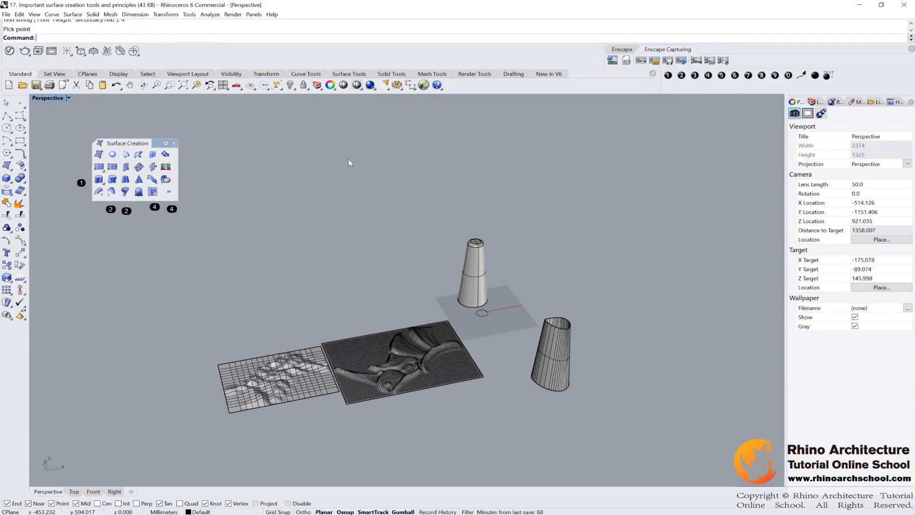
click(735, 76)
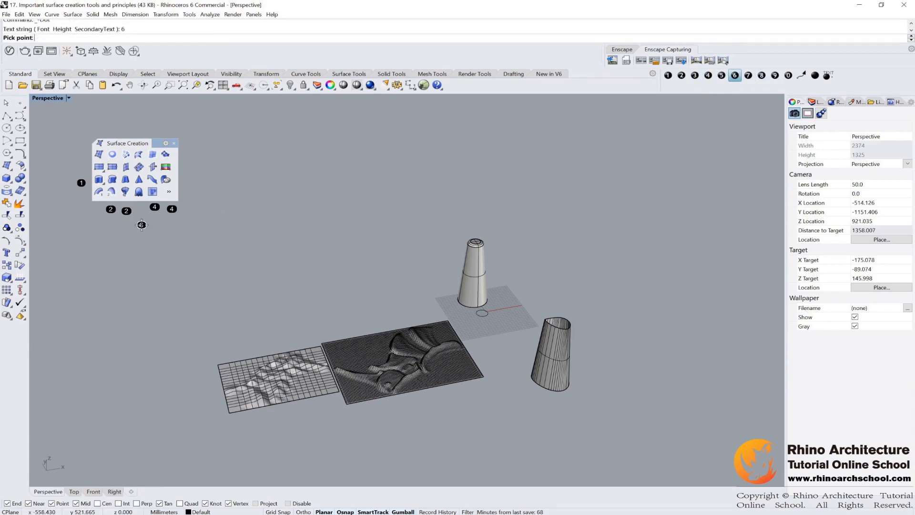
click(140, 224)
click(748, 75)
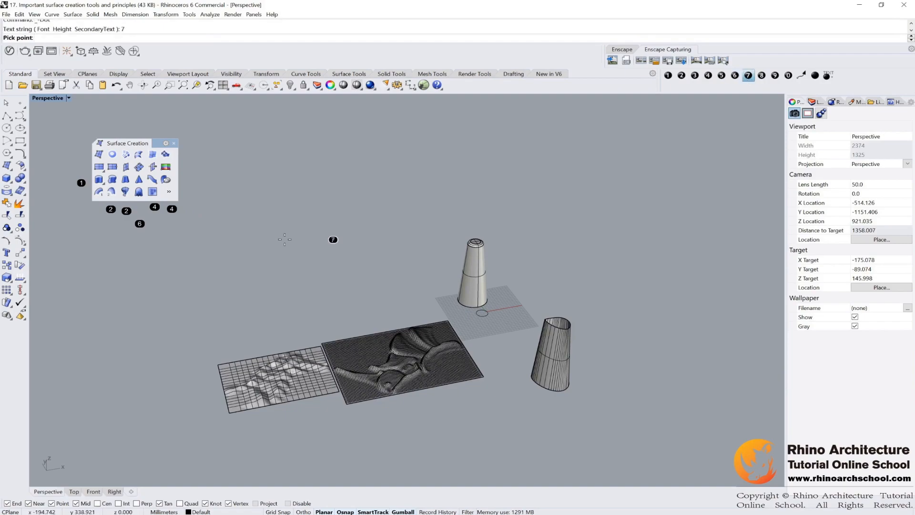
click(155, 224)
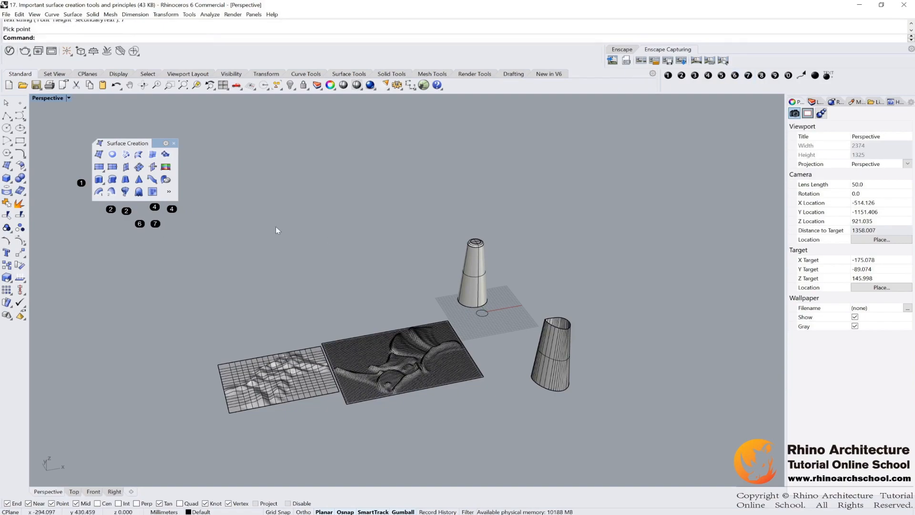